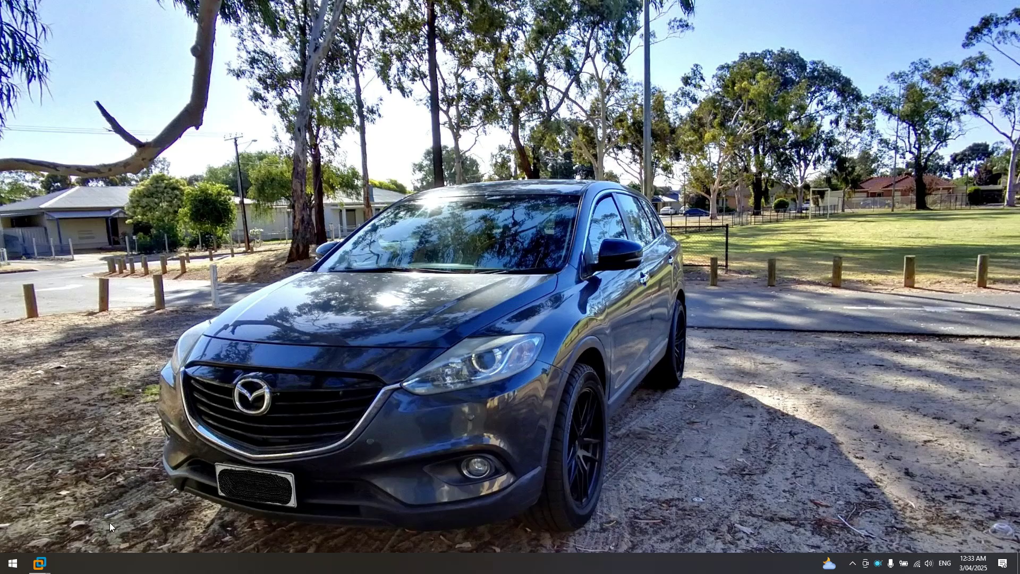
- Switch to the NODE 1 virtual machine in VMware Workstation and show its MyQueries folder in a restored, non-maximized window
mouse_move(39, 563)
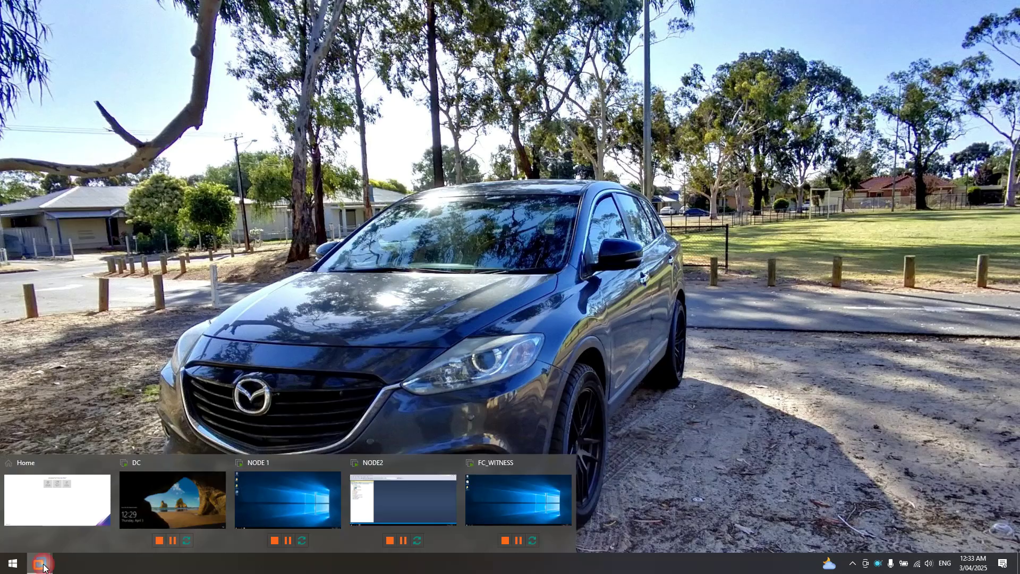
left_click(166, 525)
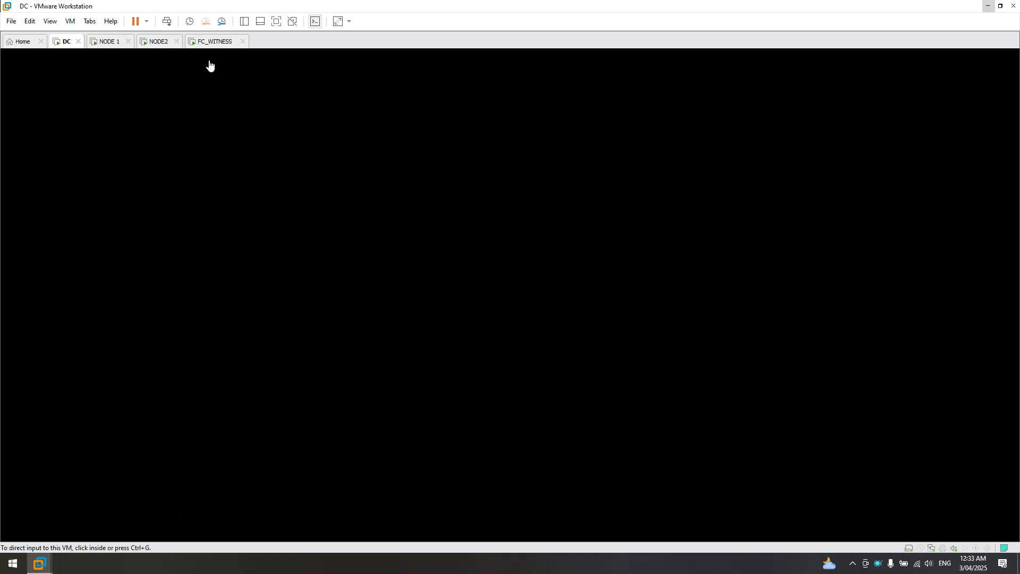
left_click(108, 42)
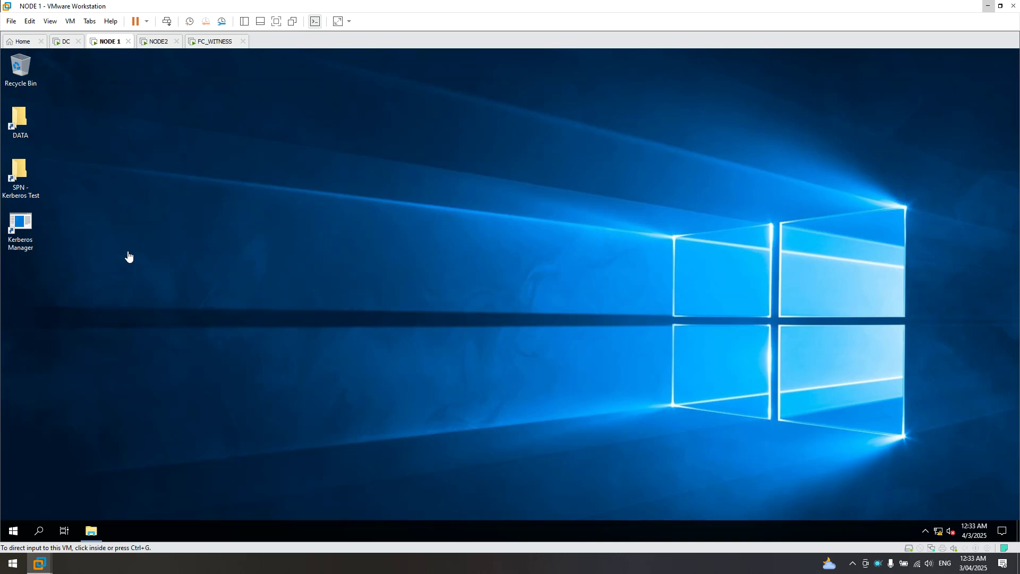
left_click(91, 531)
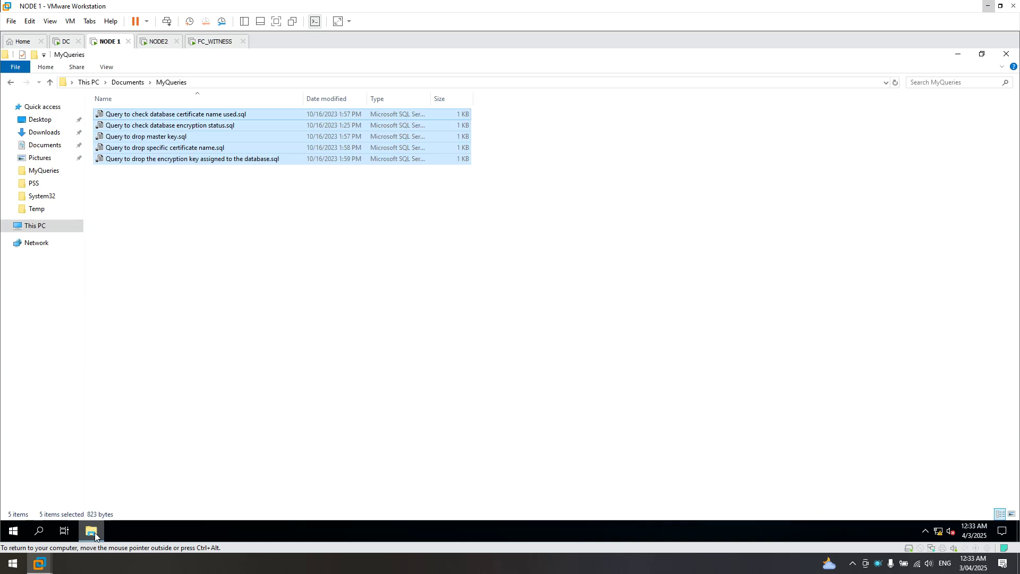
left_click(170, 339)
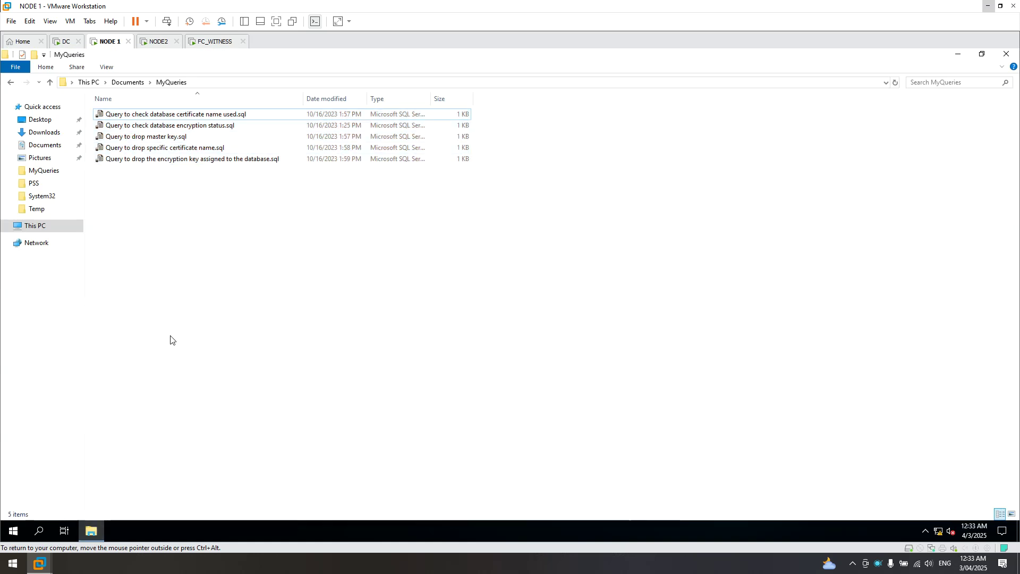
left_click(982, 53)
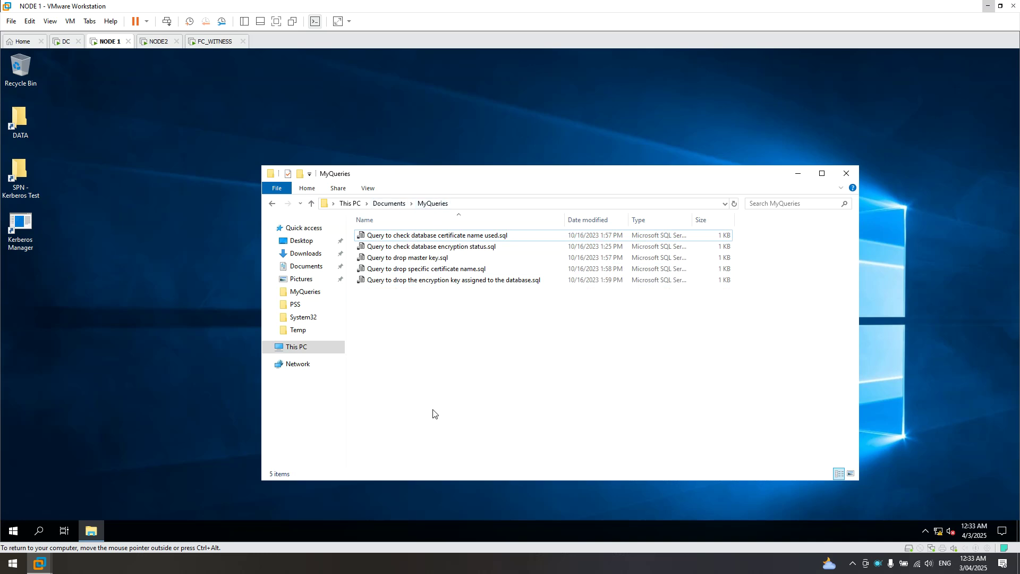
left_click_drag(557, 356, 350, 217)
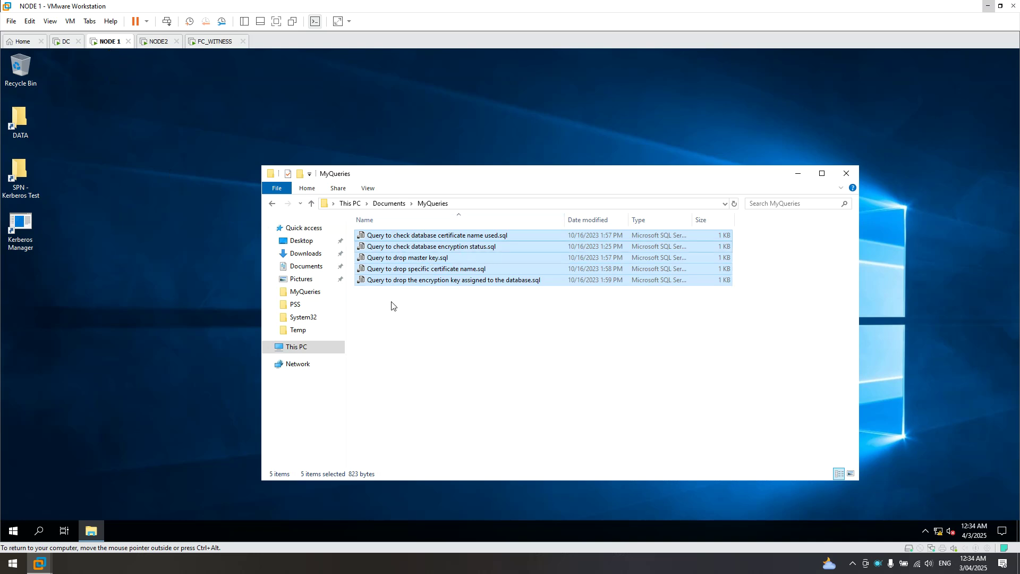
left_click(439, 345)
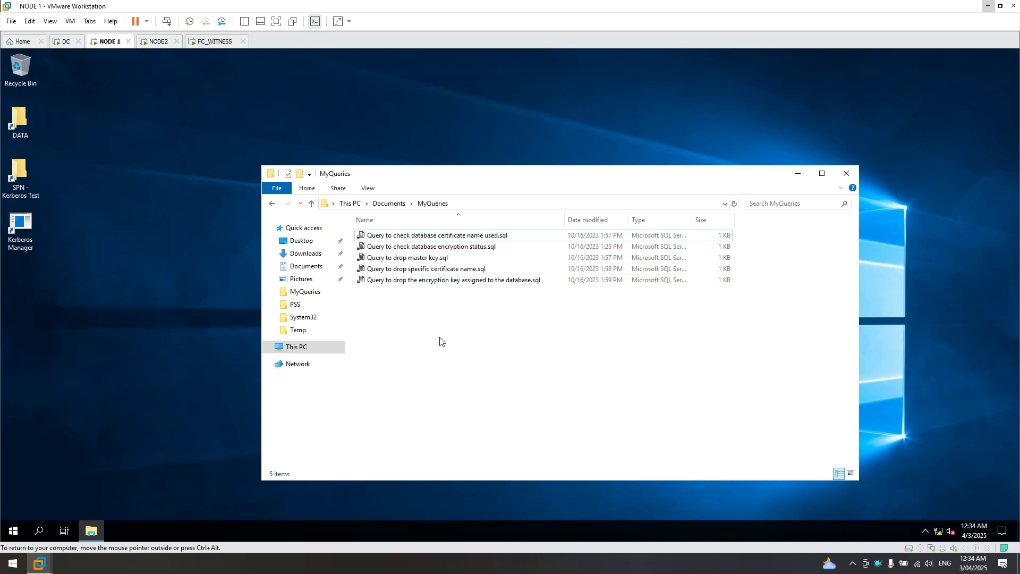
left_click(12, 532)
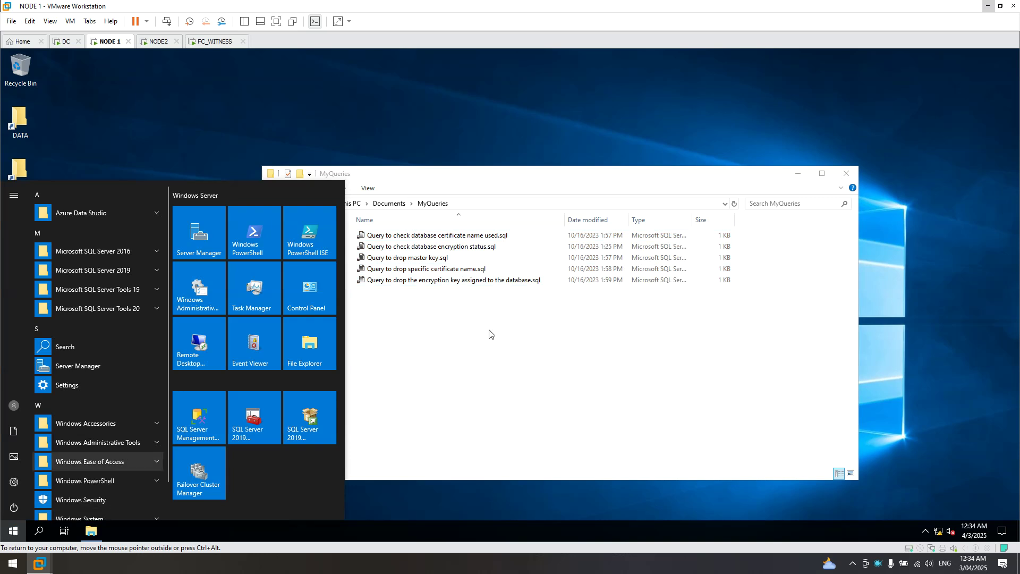
left_click(558, 348)
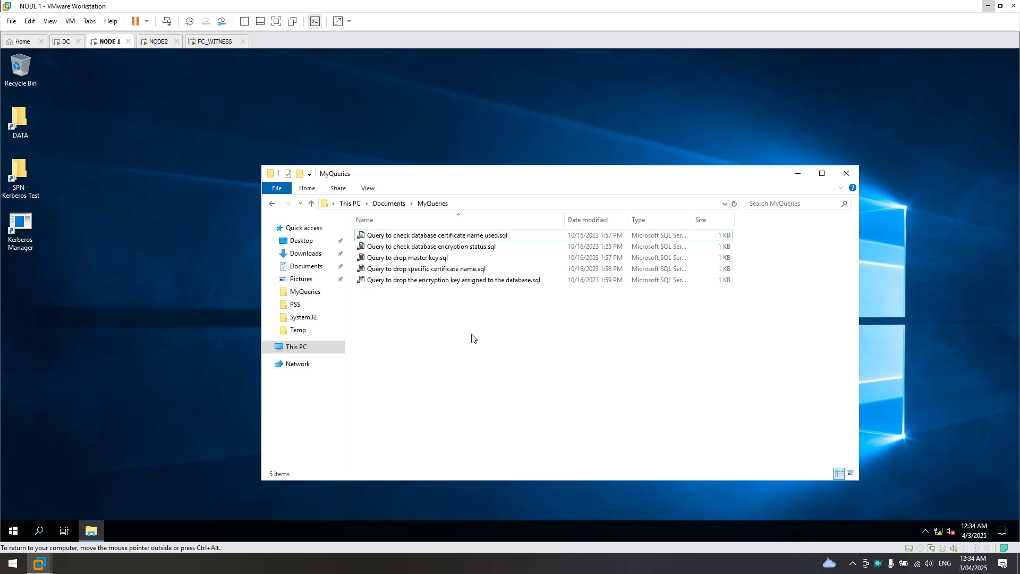
left_click_drag(506, 340, 390, 219)
- Launch SQL Server Management Studio inside NODE 1 and connect to the NODE1 database engine with Windows Authentication
left_click(13, 531)
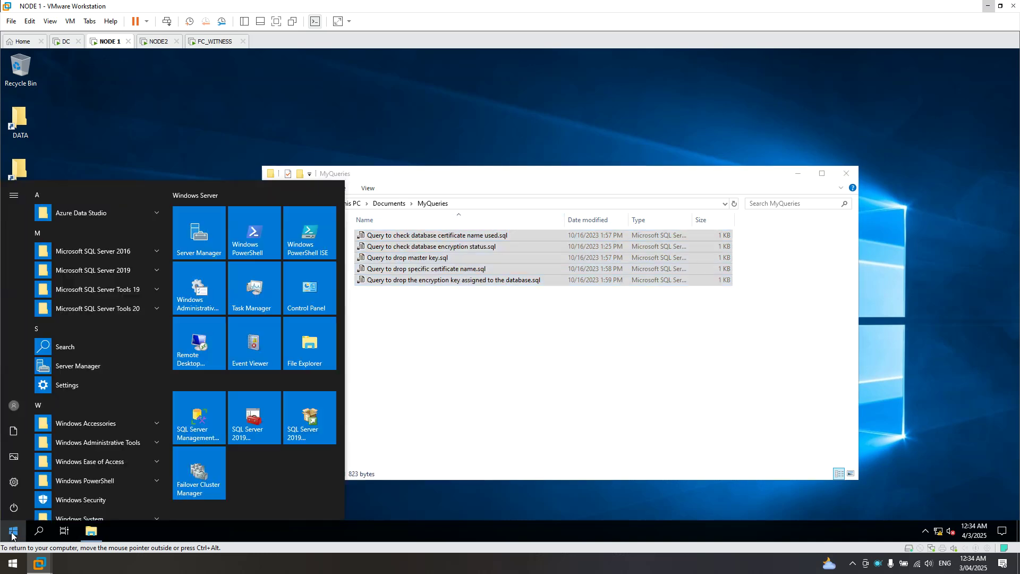
left_click(204, 423)
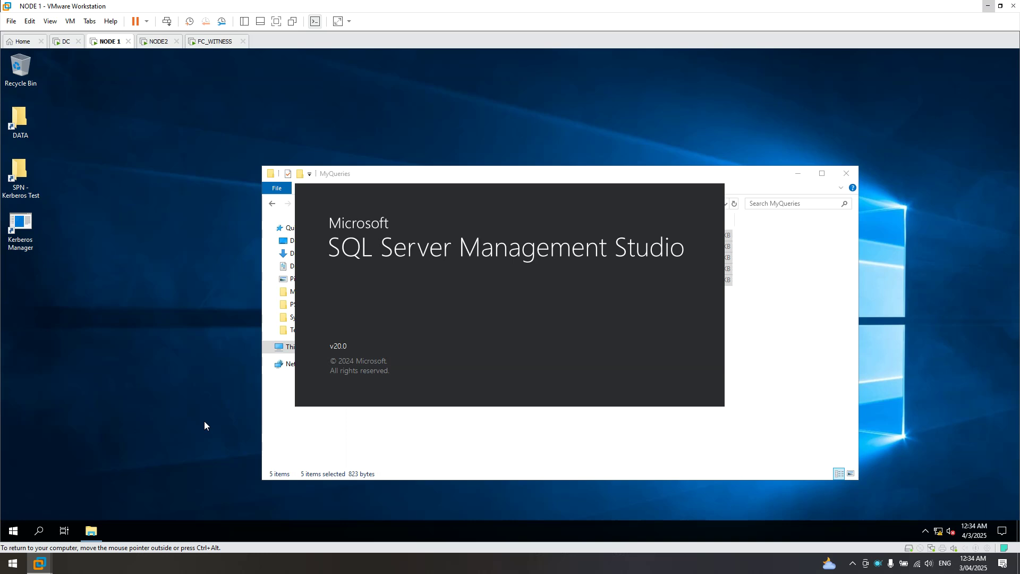
left_click(430, 440)
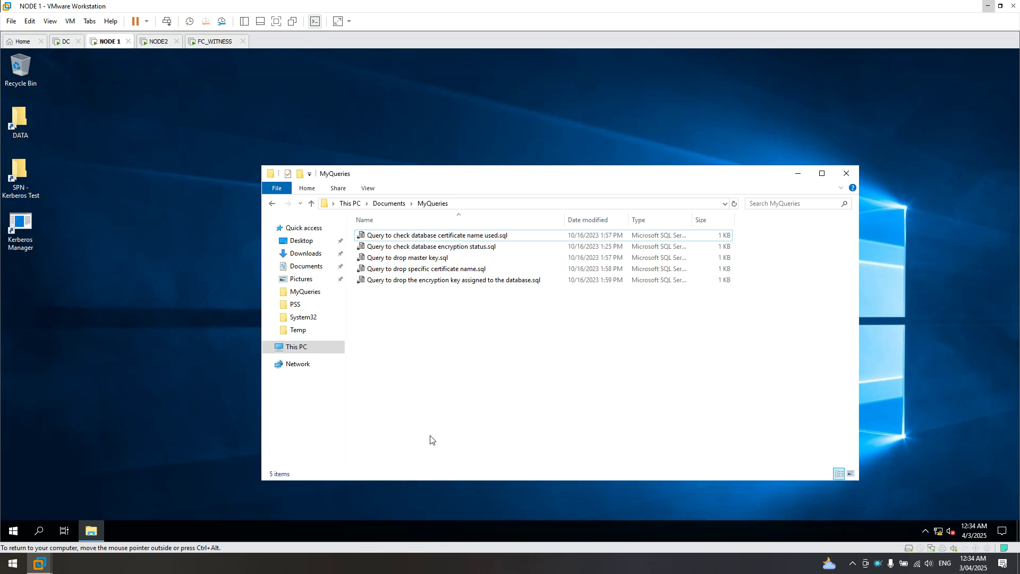
left_click_drag(502, 176, 657, 148)
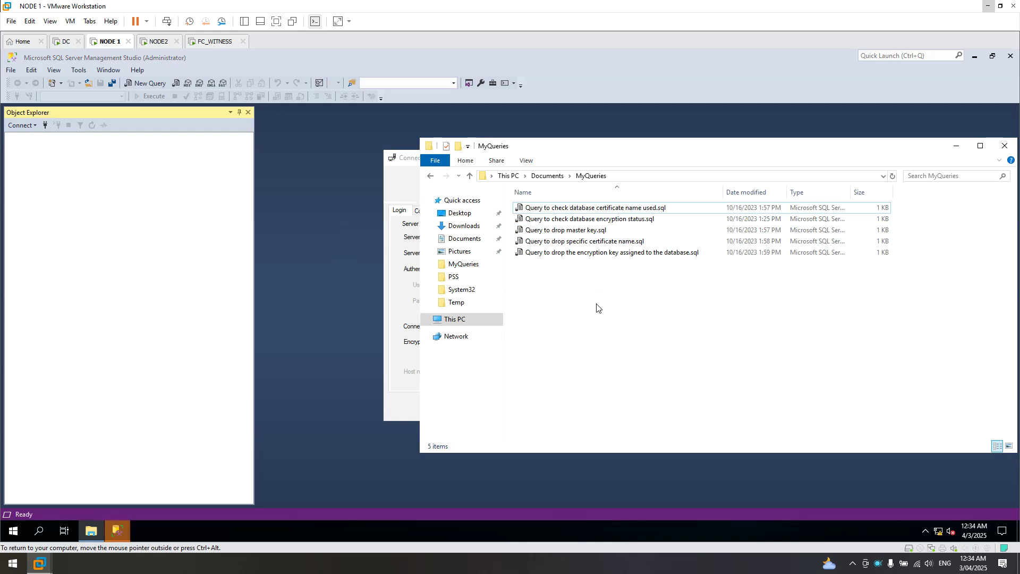
left_click_drag(587, 152, 639, 152)
left_click_drag(444, 165, 379, 143)
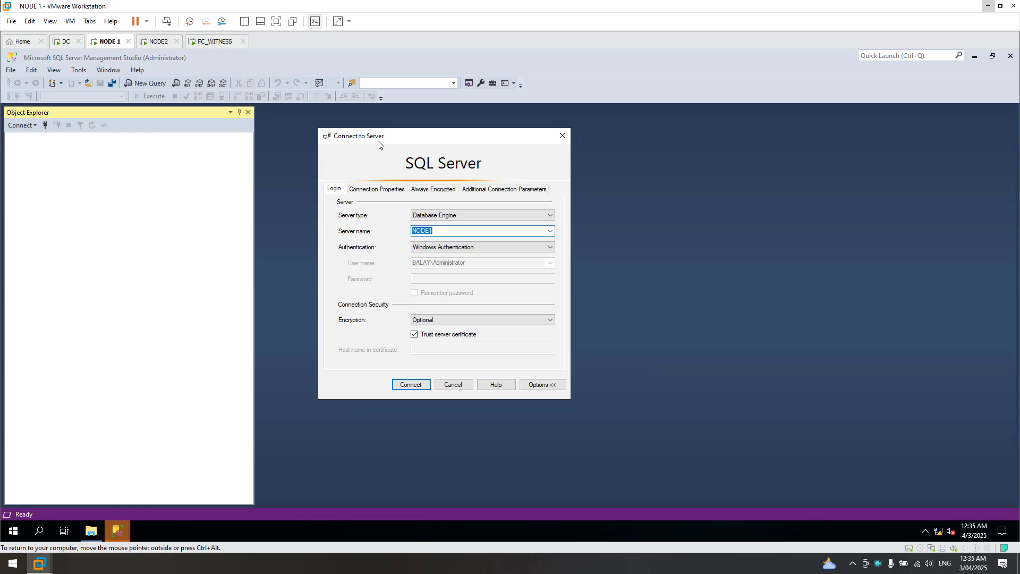
left_click(410, 384)
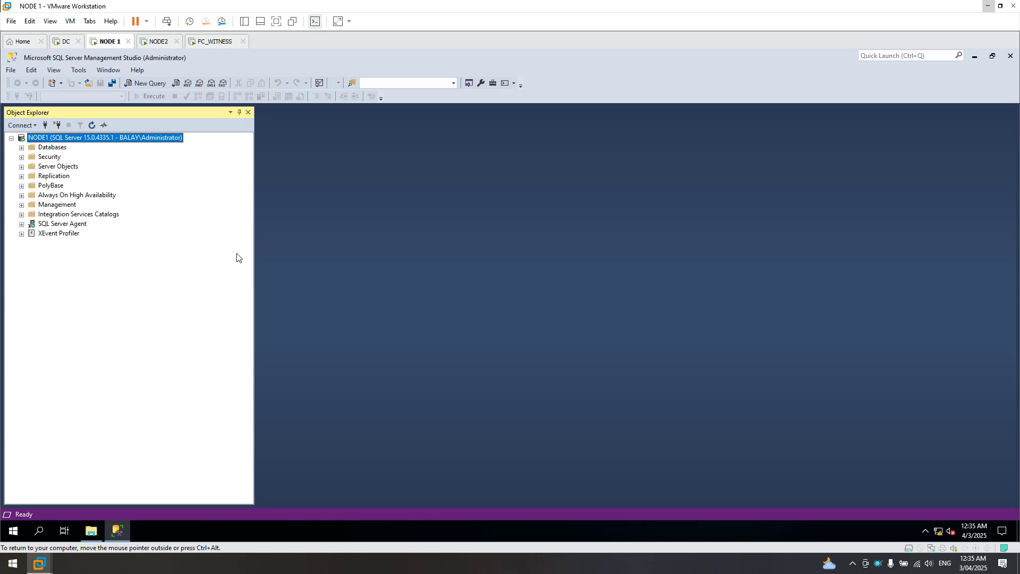
- Expand the tables of the TEST database and open the top 200 rows of dbo.supplier for editing
left_click(21, 147)
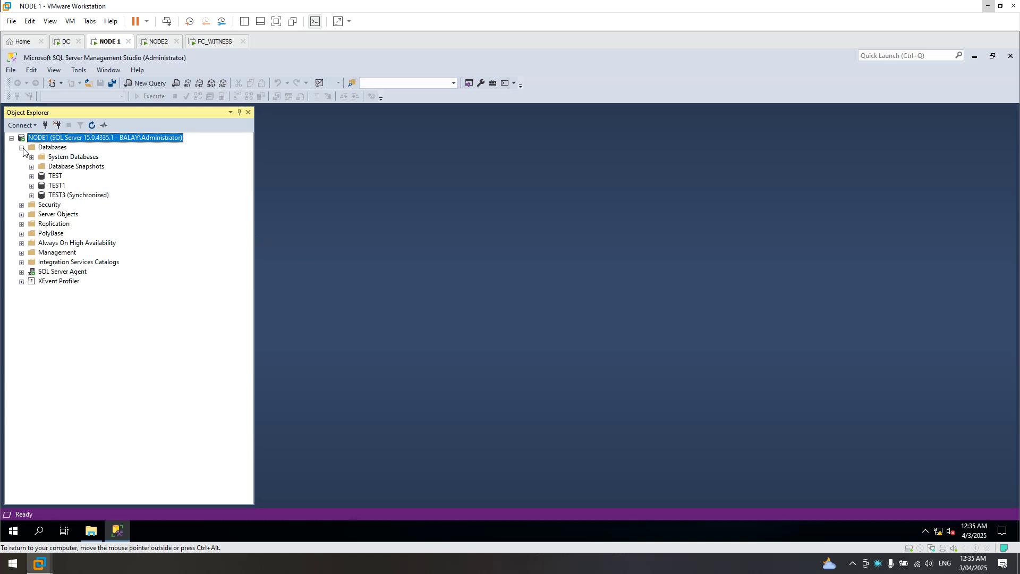
left_click(31, 176)
left_click(55, 176)
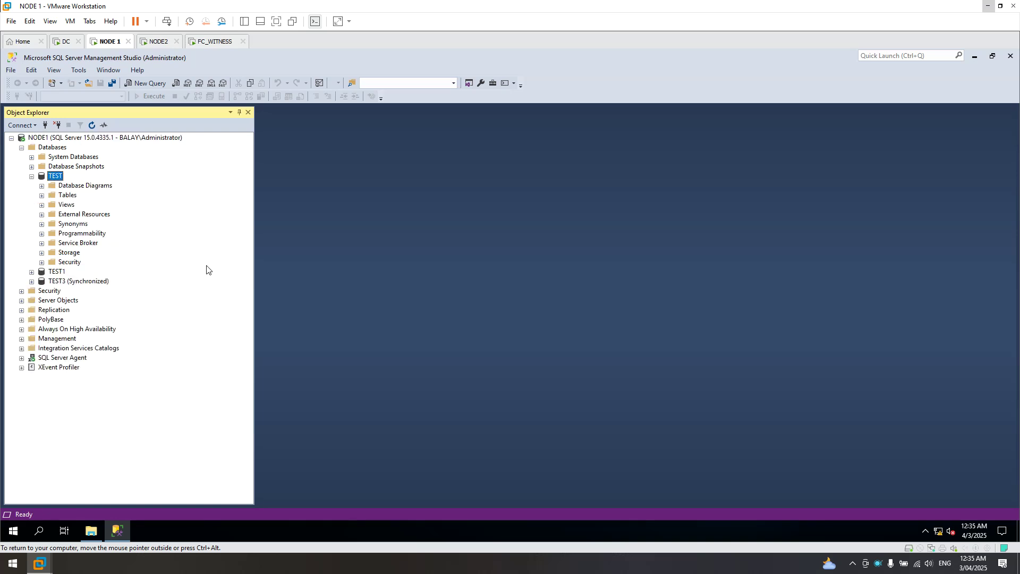
left_click(41, 196)
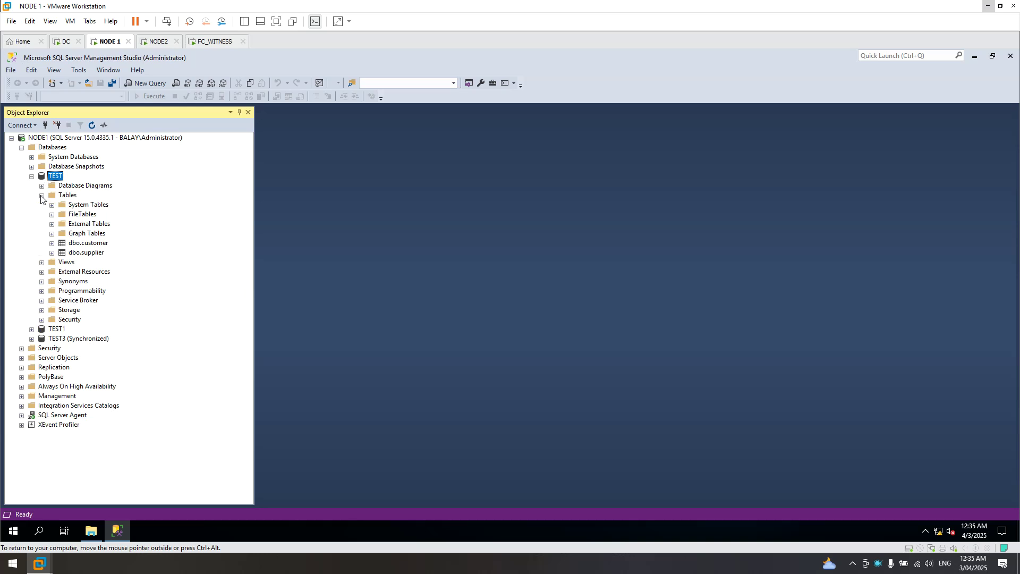
left_click(80, 253)
right_click(84, 254)
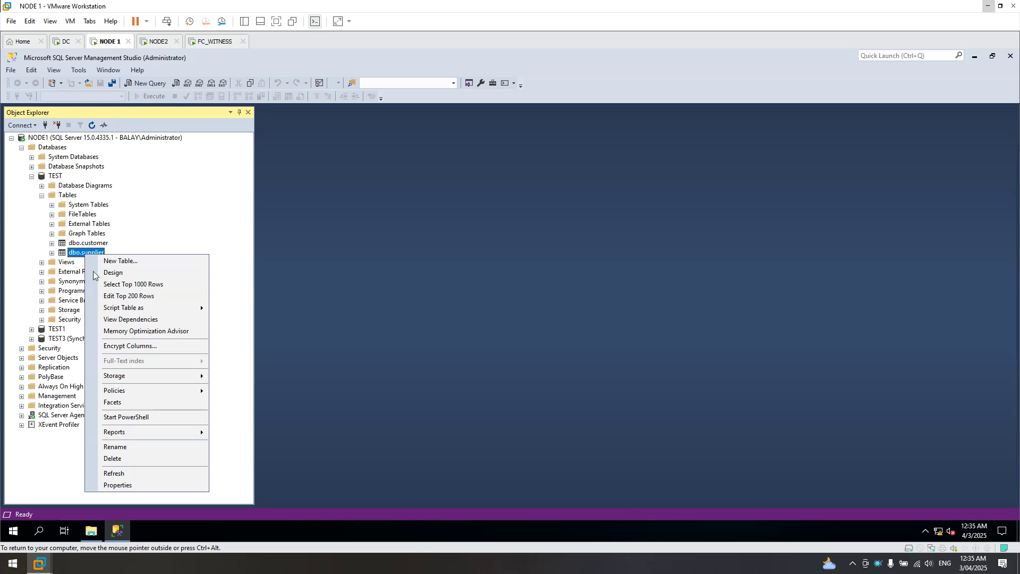
left_click(109, 299)
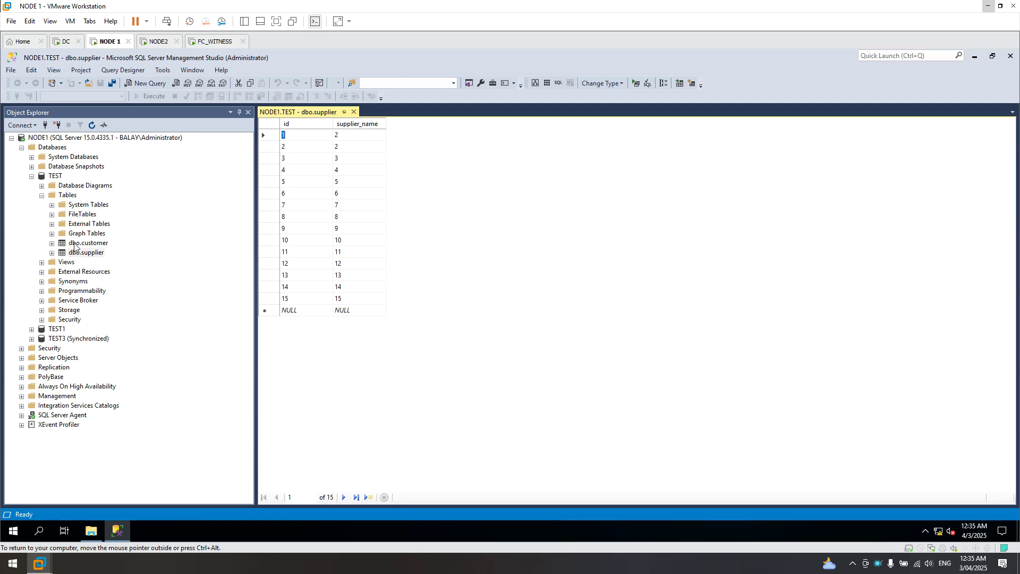
- Minimize SQL Server Management Studio and move the MyQueries folder window fully into view
left_click(969, 60)
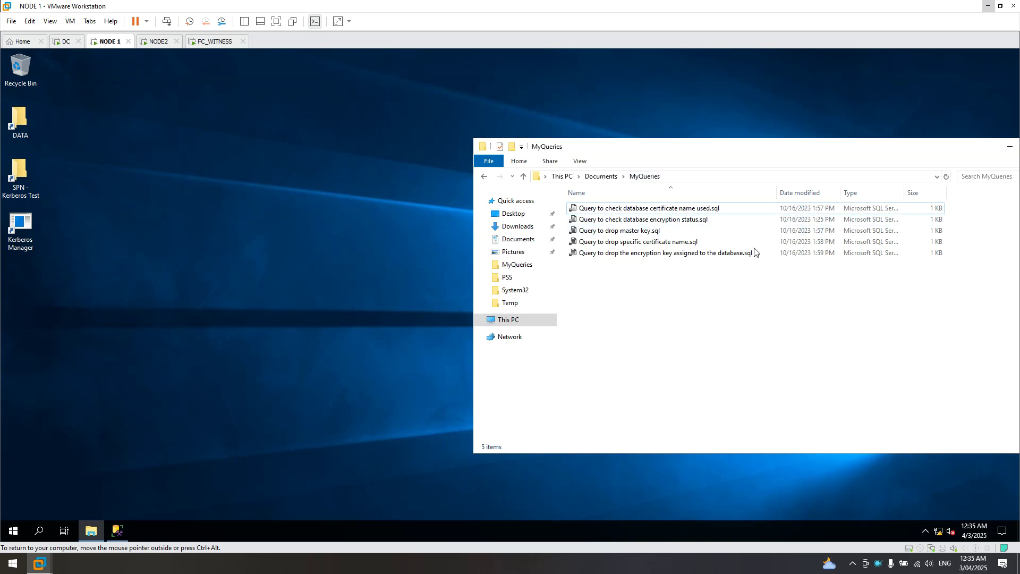
left_click_drag(923, 151, 814, 144)
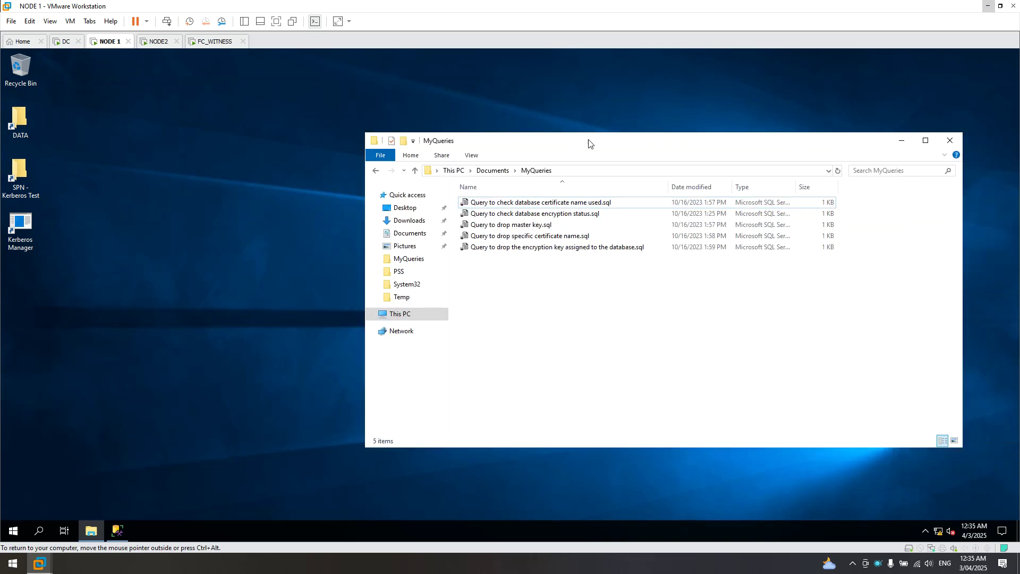
right_click(109, 46)
left_click(167, 242)
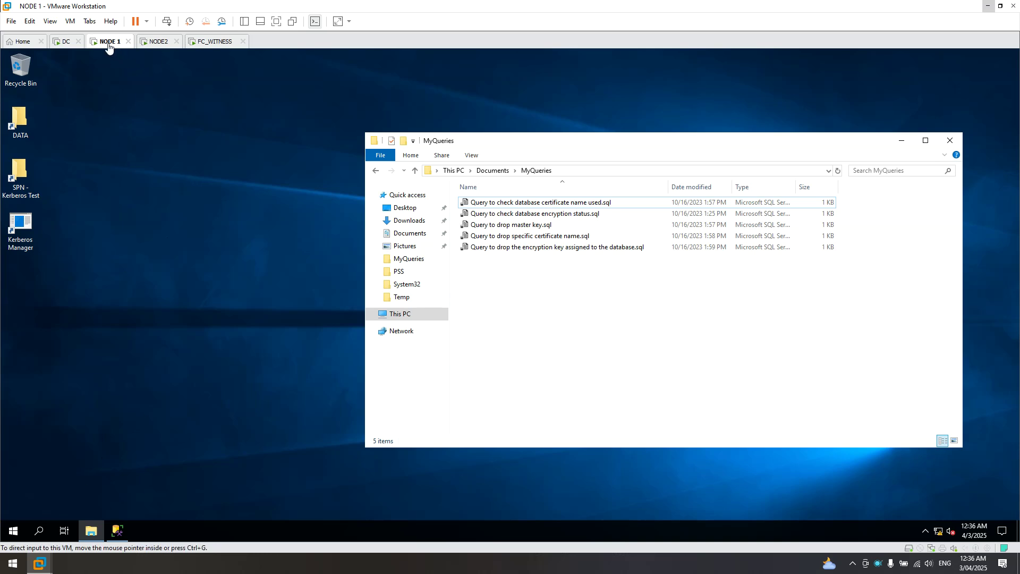
left_click(118, 530)
left_click(118, 530)
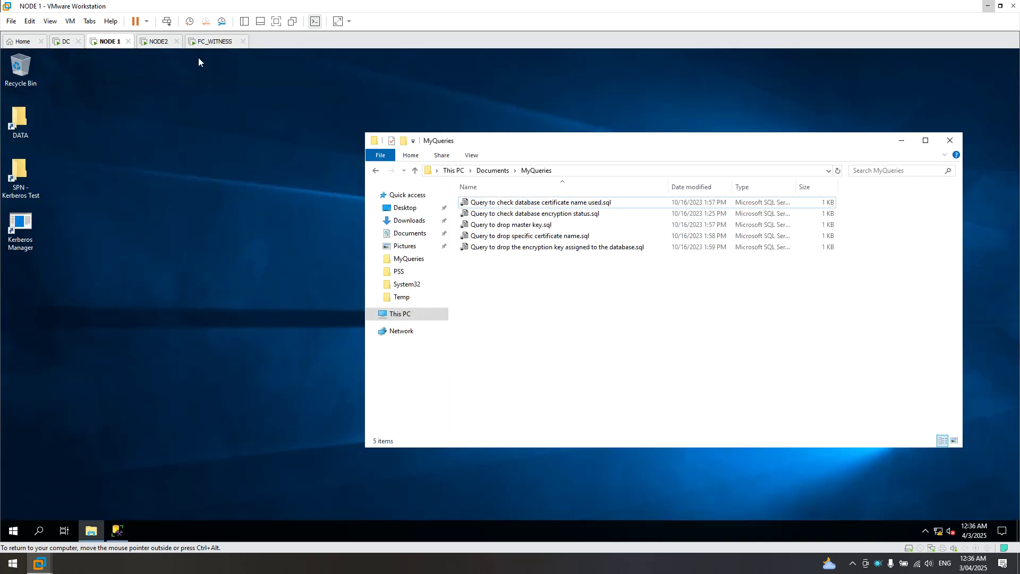
- Take a snapshot of the NODE 1 virtual machine named Test and check it in the VM's snapshot list
right_click(110, 43)
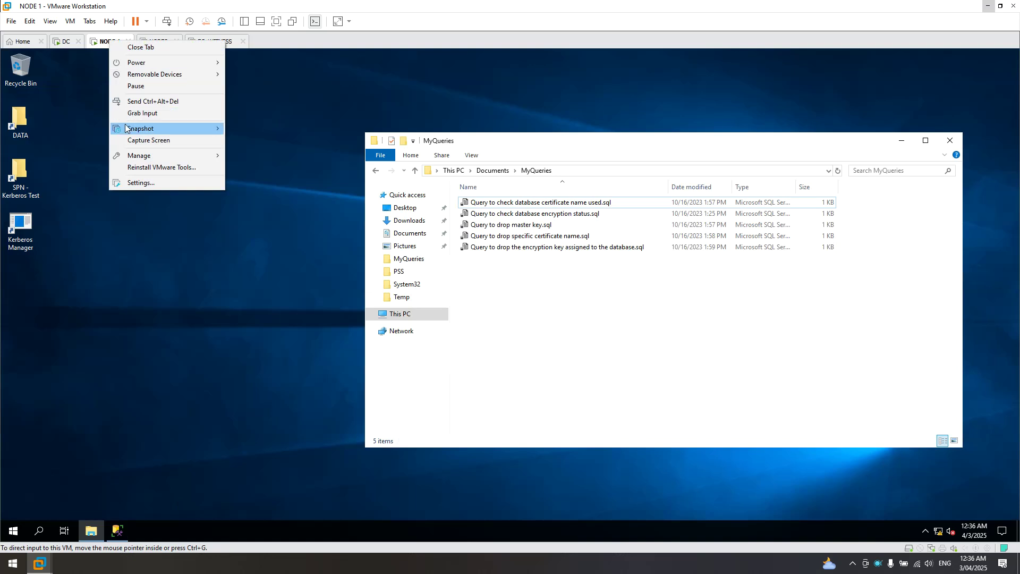
mouse_move(126, 128)
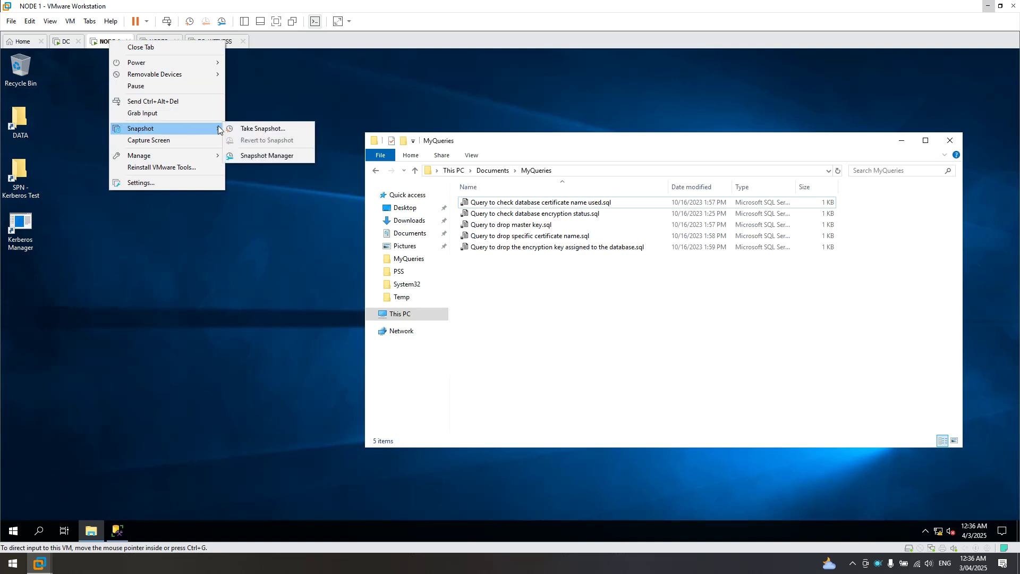
left_click(259, 129)
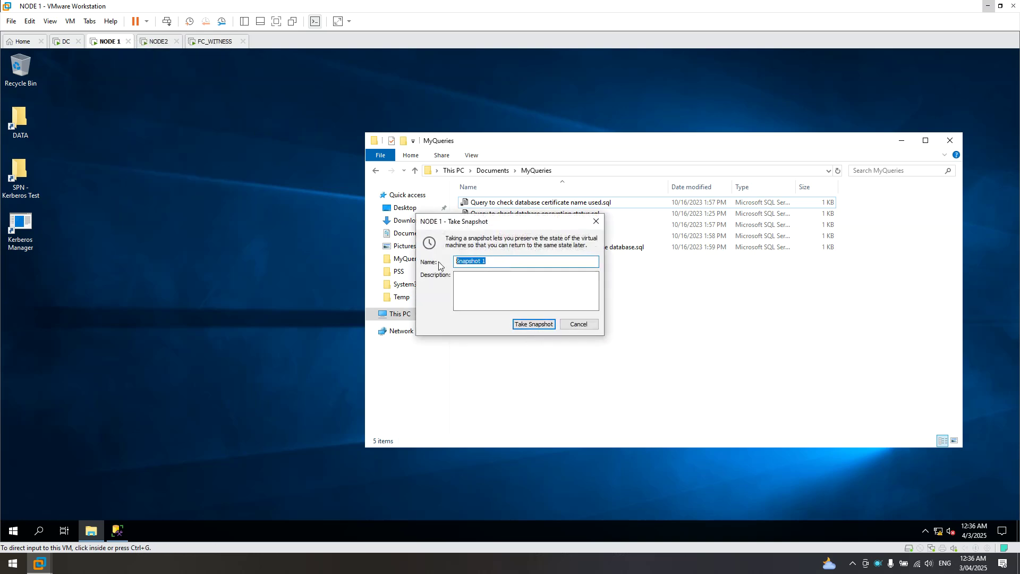
type("Test")
left_click(537, 325)
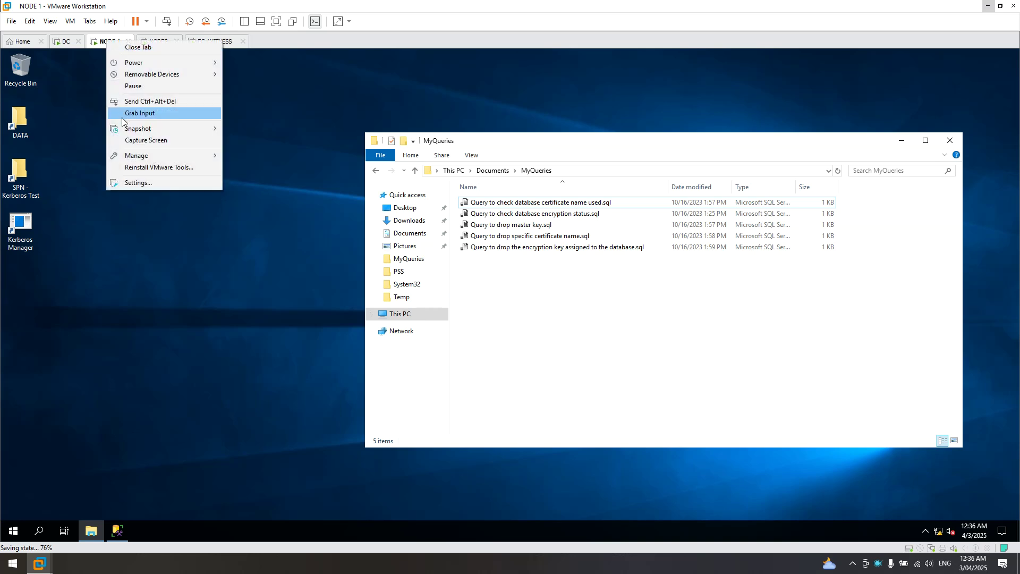
mouse_move(144, 129)
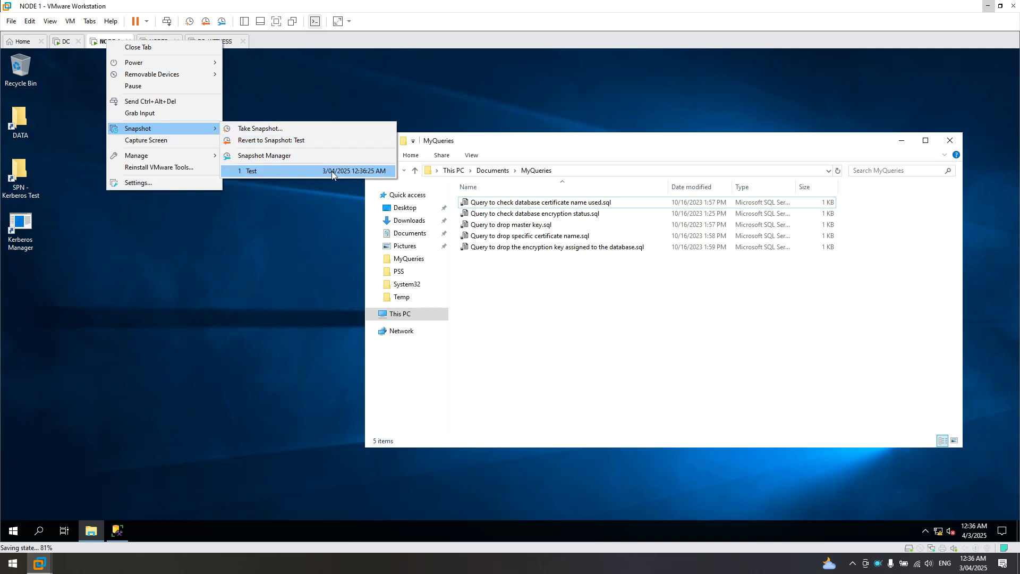
left_click(551, 298)
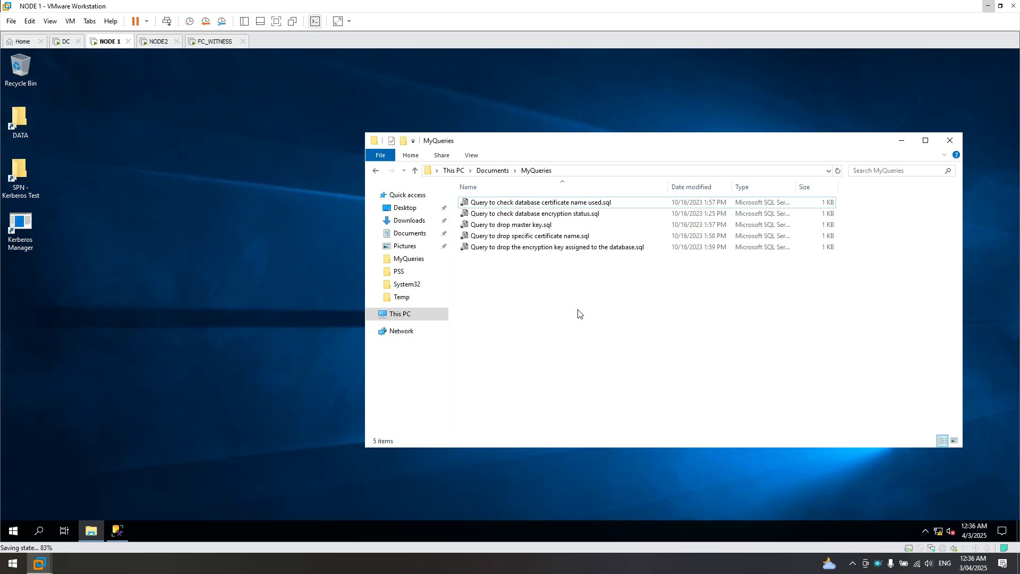
- Delete all the SQL query files from the MyQueries folder
left_click_drag(614, 312, 472, 197)
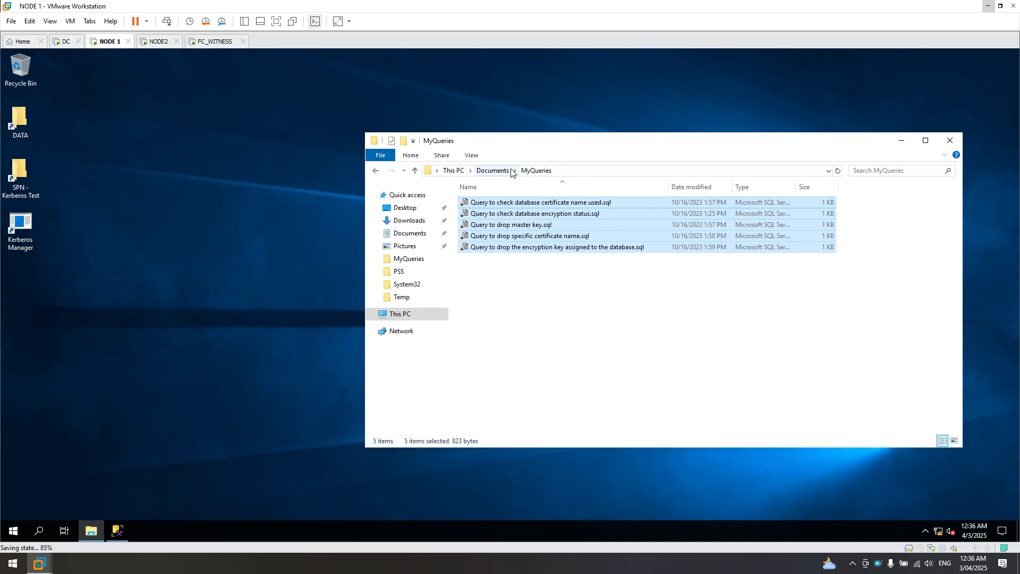
right_click(537, 234)
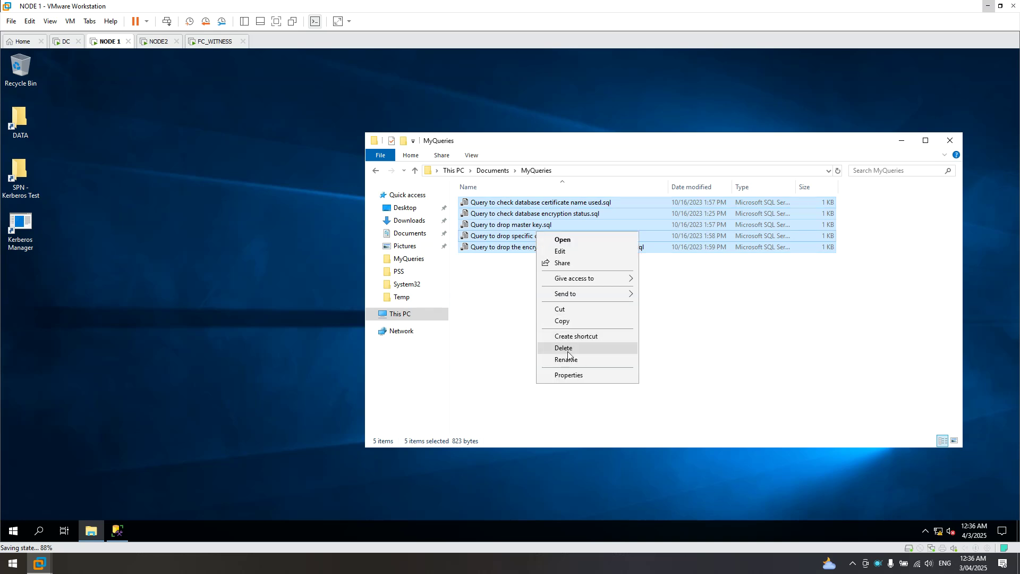
left_click(564, 348)
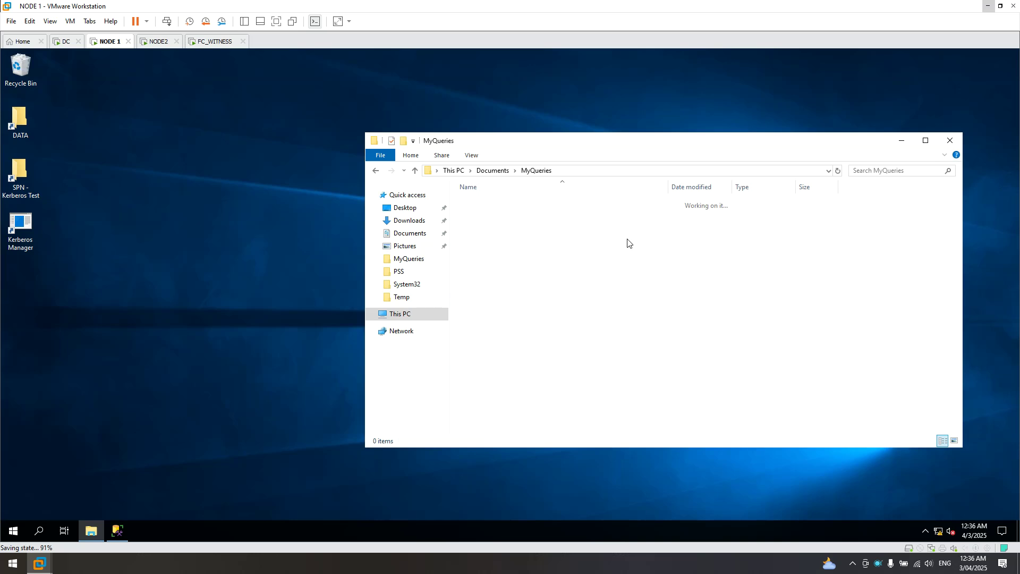
- Switch to SQL Server Management Studio and delete the rows with id 11 to 15 from the dbo.supplier table
left_click(124, 531)
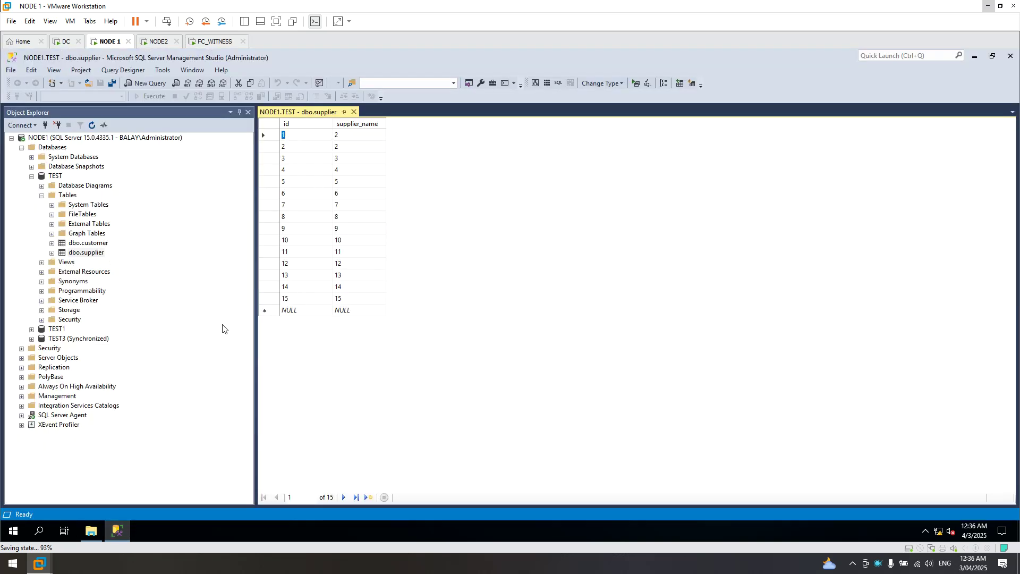
left_click(274, 240)
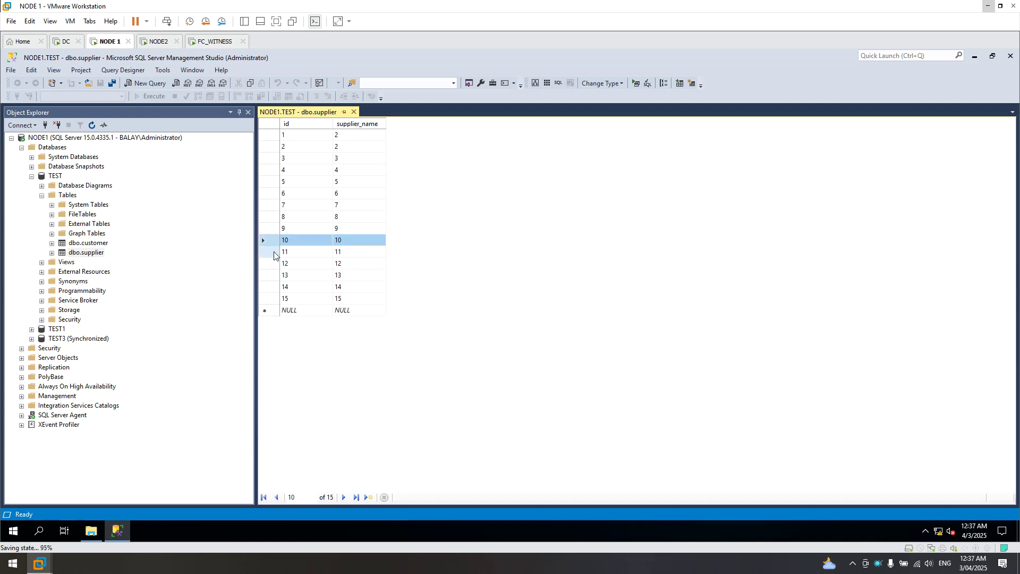
left_click(274, 252)
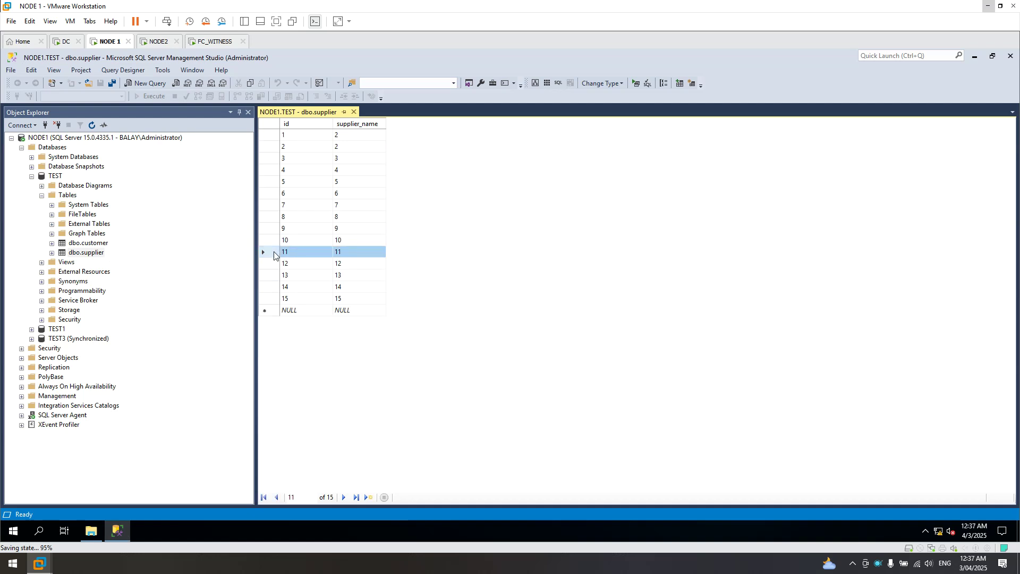
left_click(272, 299, "shift")
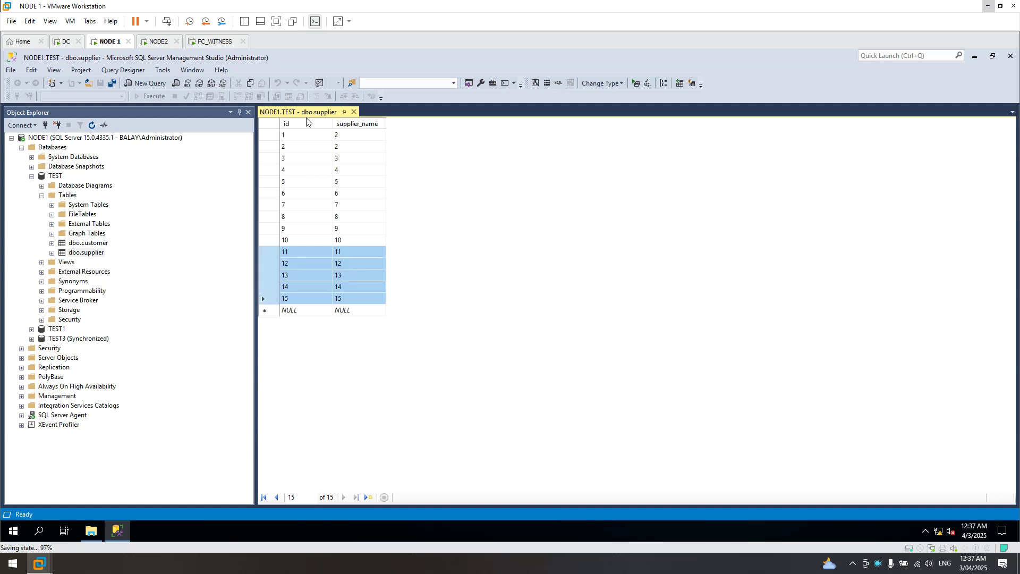
right_click(290, 261)
left_click(324, 320)
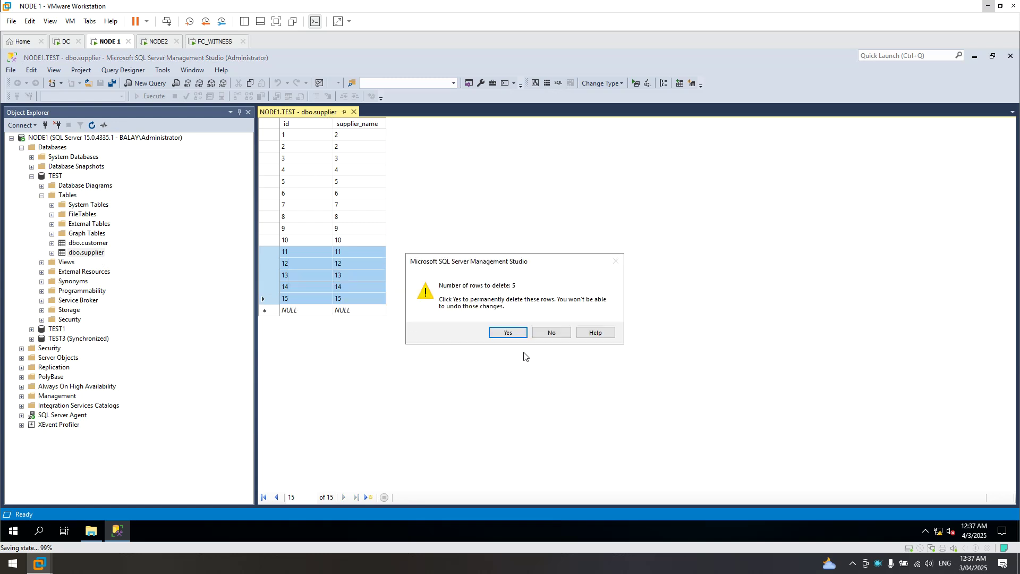
left_click(518, 333)
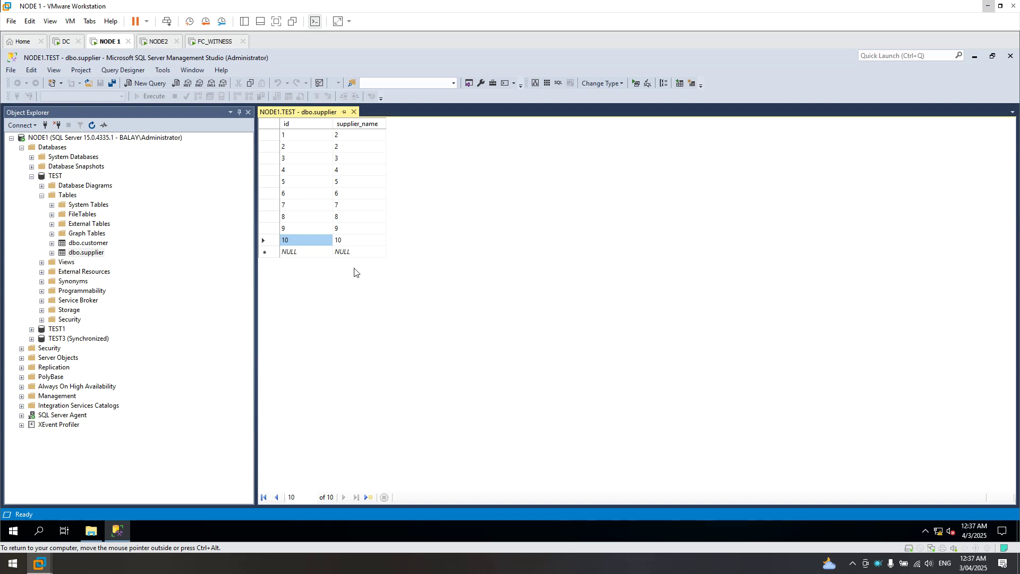
left_click(976, 59)
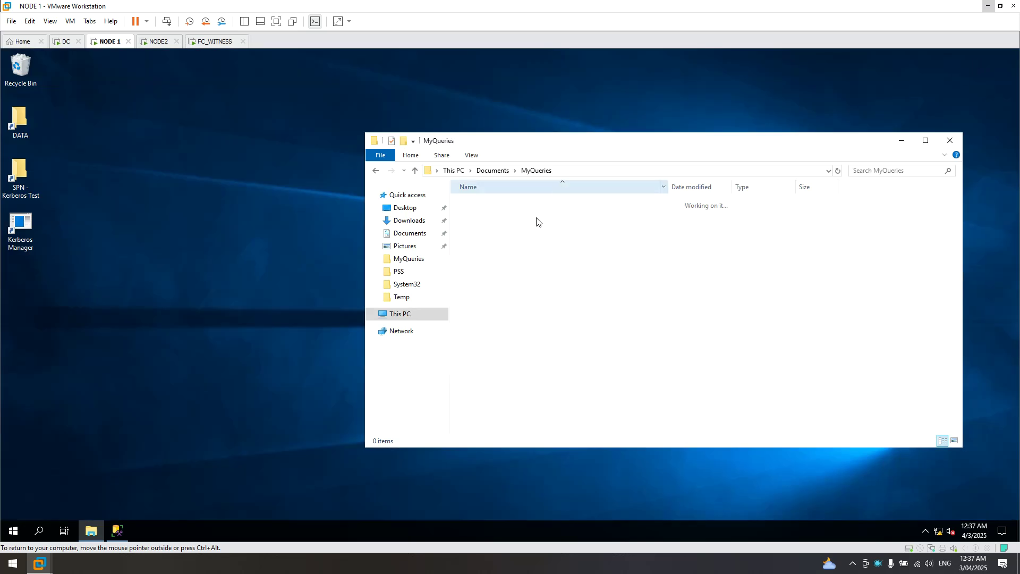
left_click(118, 531)
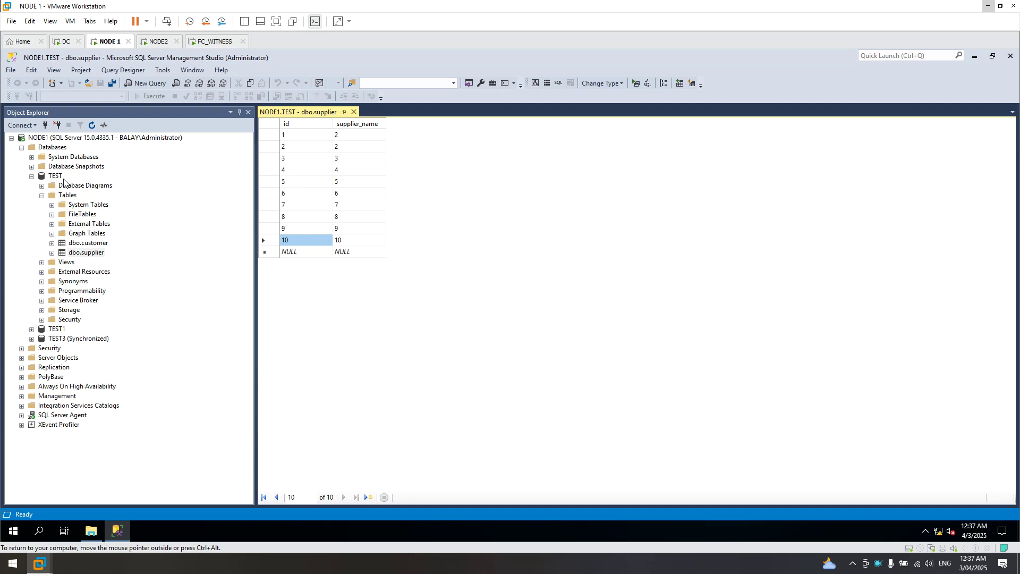
left_click(74, 254)
key("F2")
left_click(107, 271)
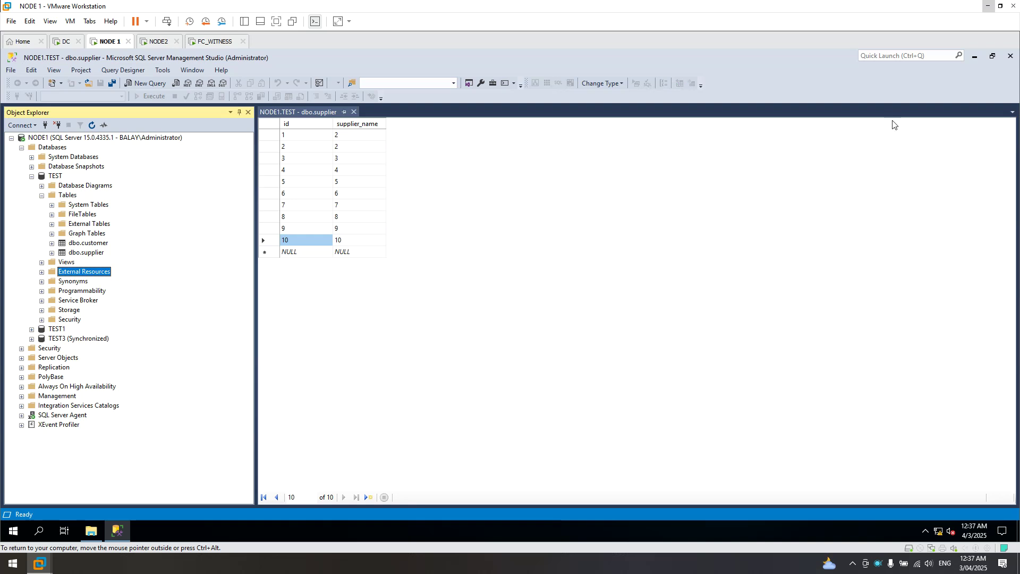
- Minimize SQL Server Management Studio and revert the NODE 1 virtual machine to the Test snapshot
left_click(976, 57)
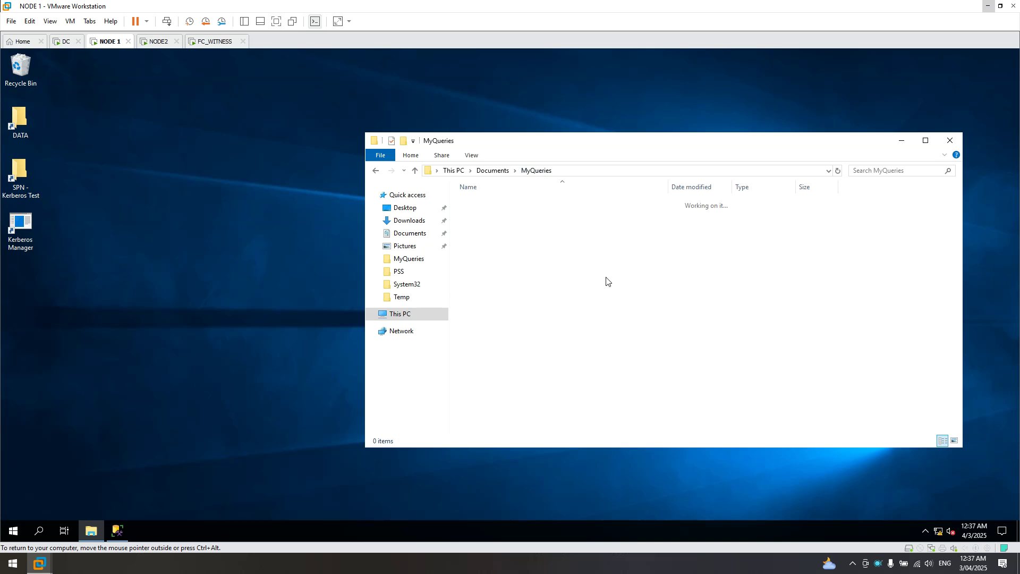
left_click_drag(592, 141, 592, 134)
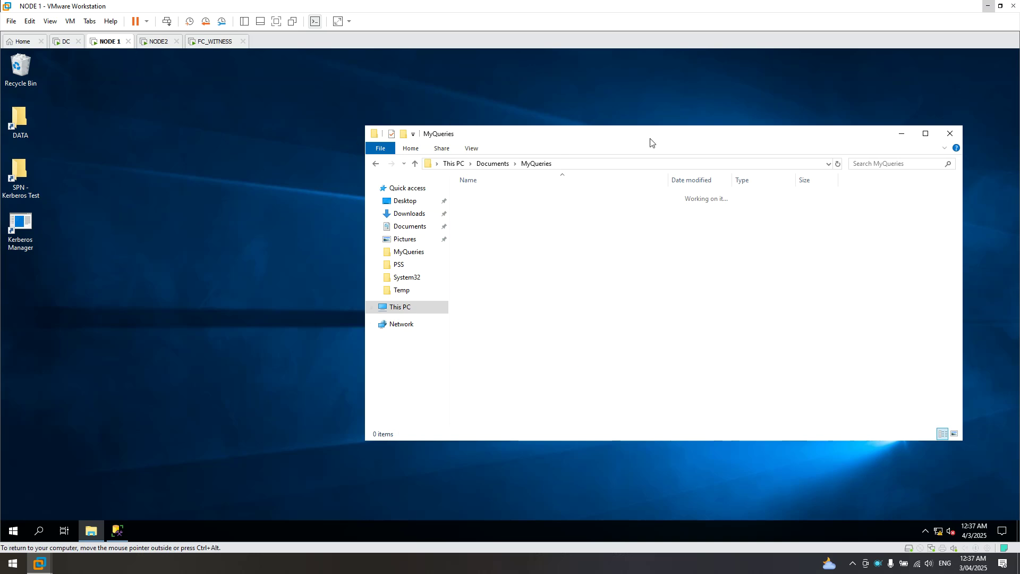
right_click(113, 45)
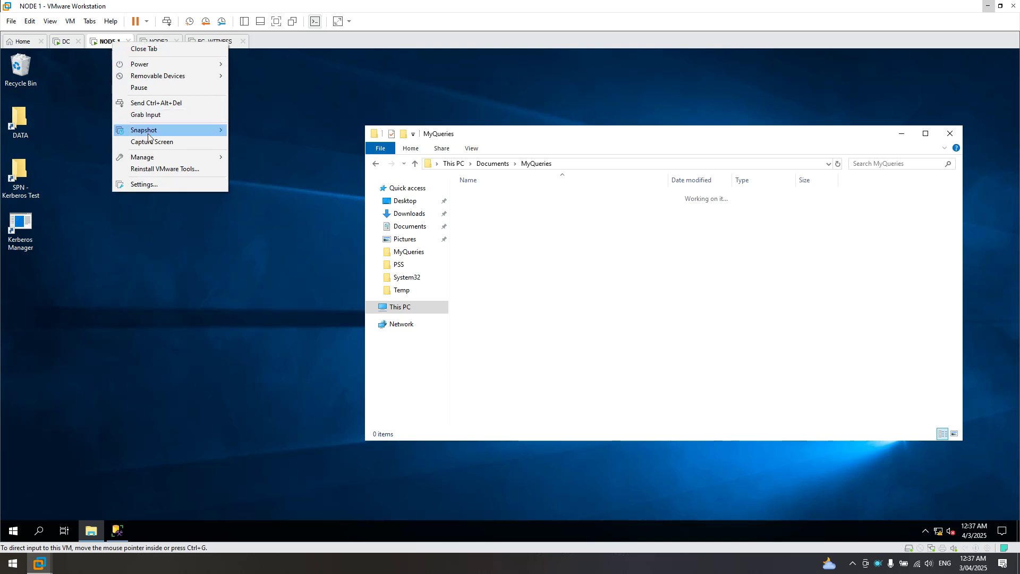
mouse_move(148, 136)
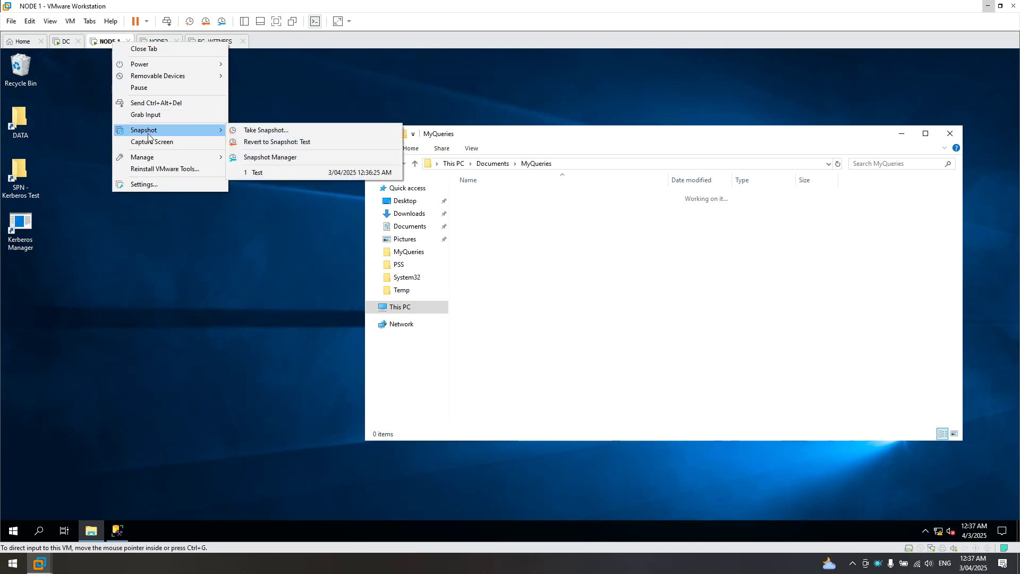
left_click(294, 146)
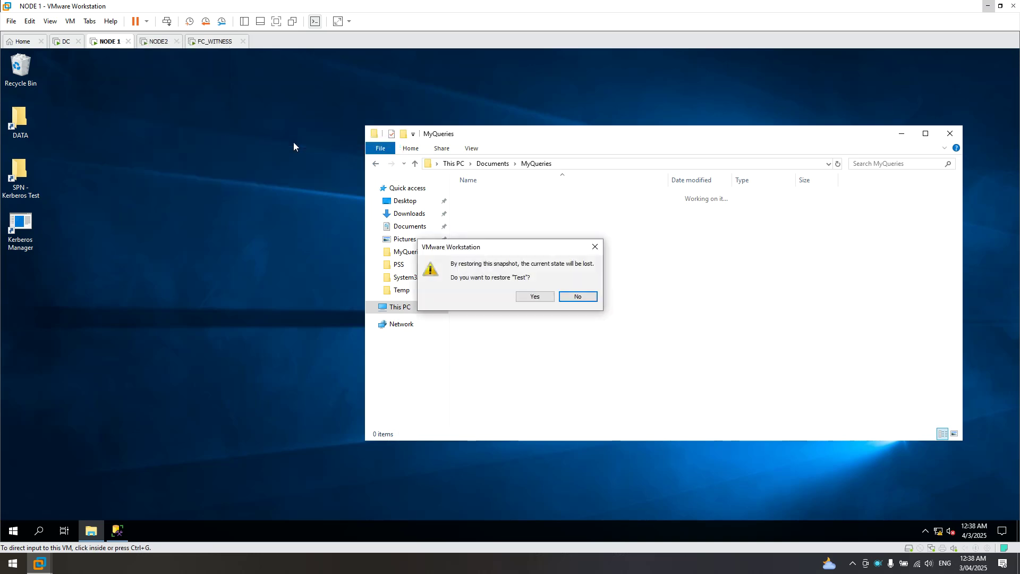
left_click(532, 297)
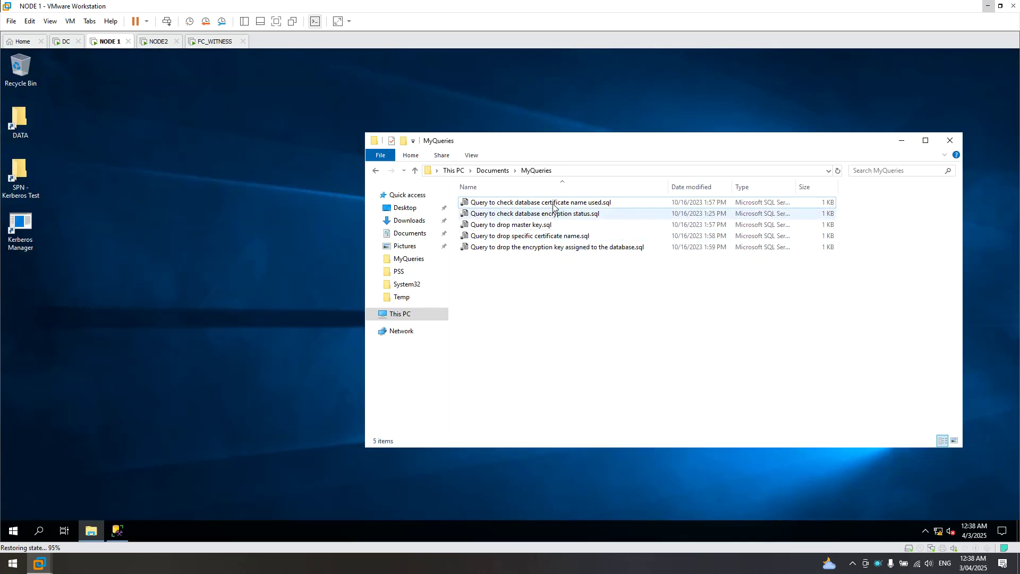
- Check the files in the MyQueries folder and the dbo.supplier rows in SQL Server Management Studio, closing the row editor
left_click_drag(673, 332, 606, 298)
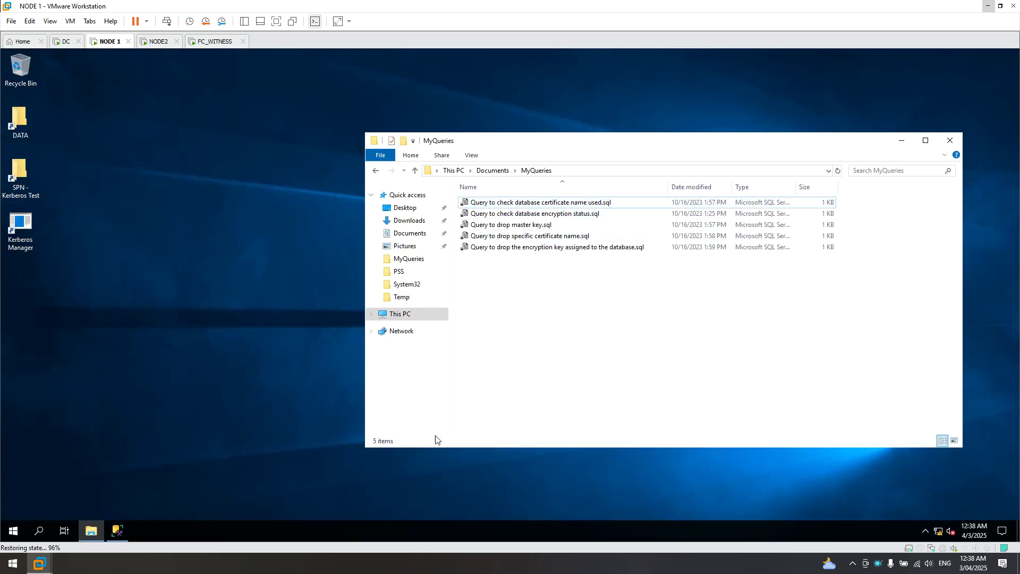
left_click_drag(606, 343, 571, 289)
key("ctrl+a")
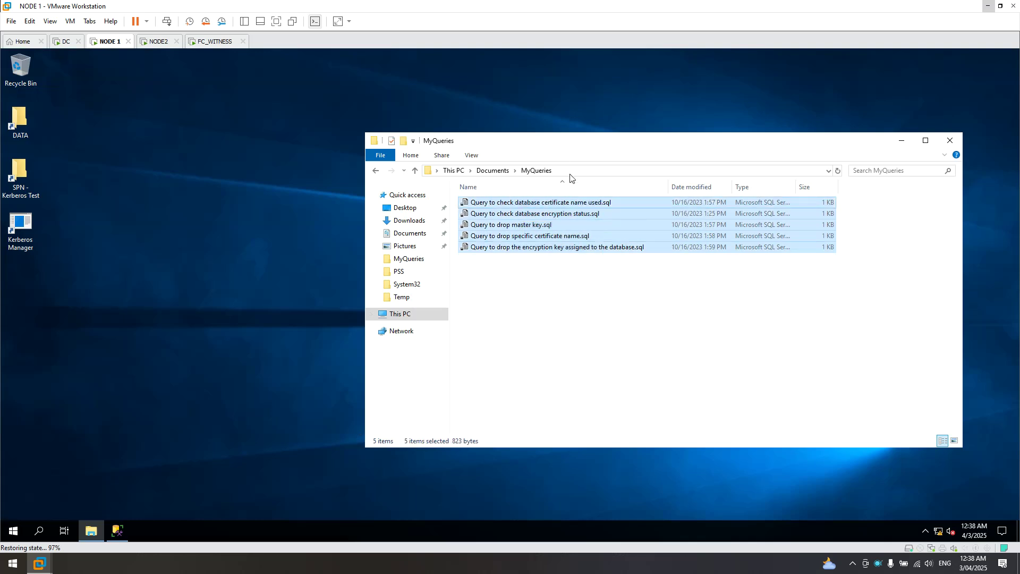
left_click(217, 444)
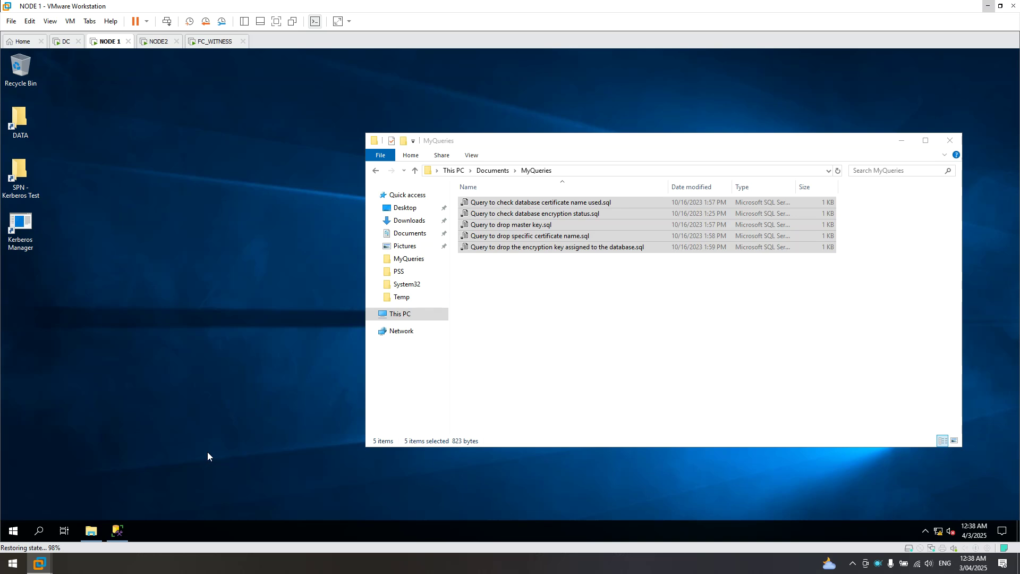
mouse_move(122, 533)
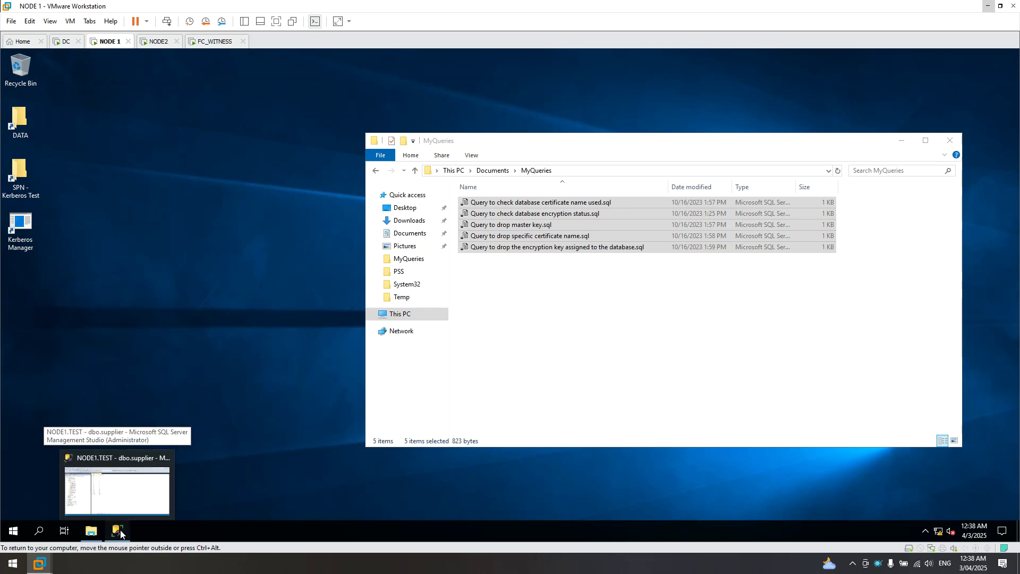
left_click(121, 533)
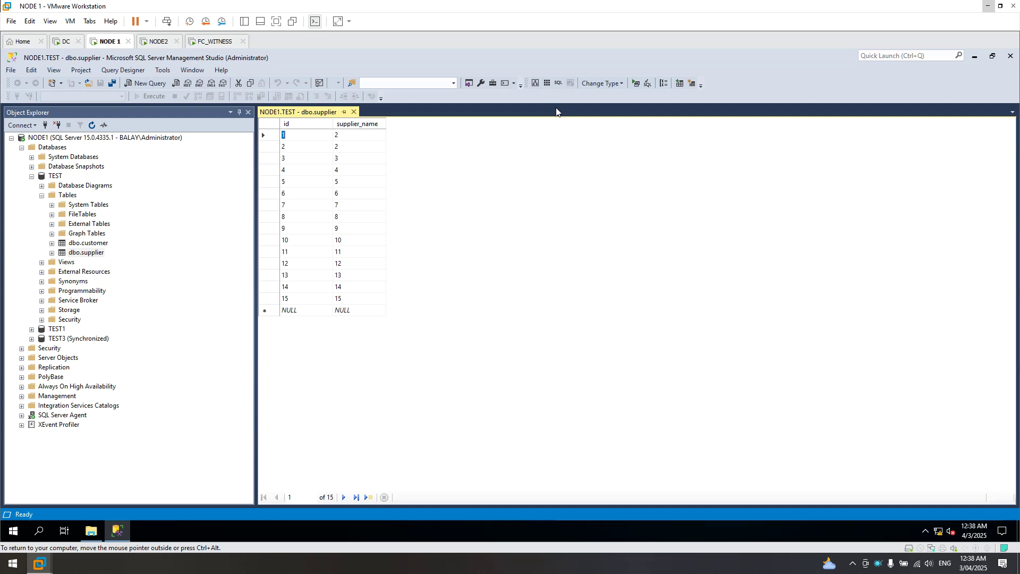
left_click(636, 83)
left_click(354, 112)
right_click(89, 253)
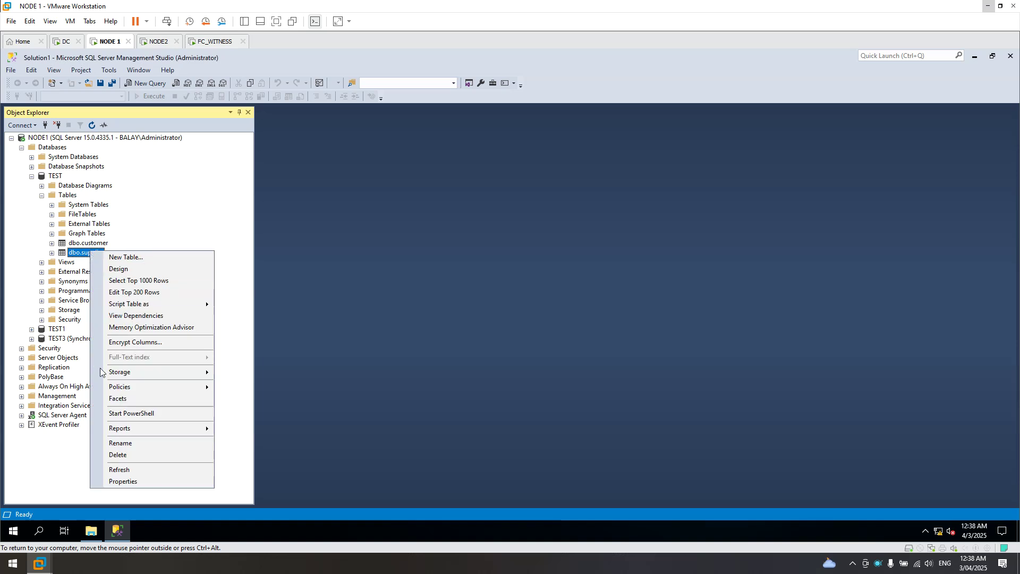
left_click(117, 456)
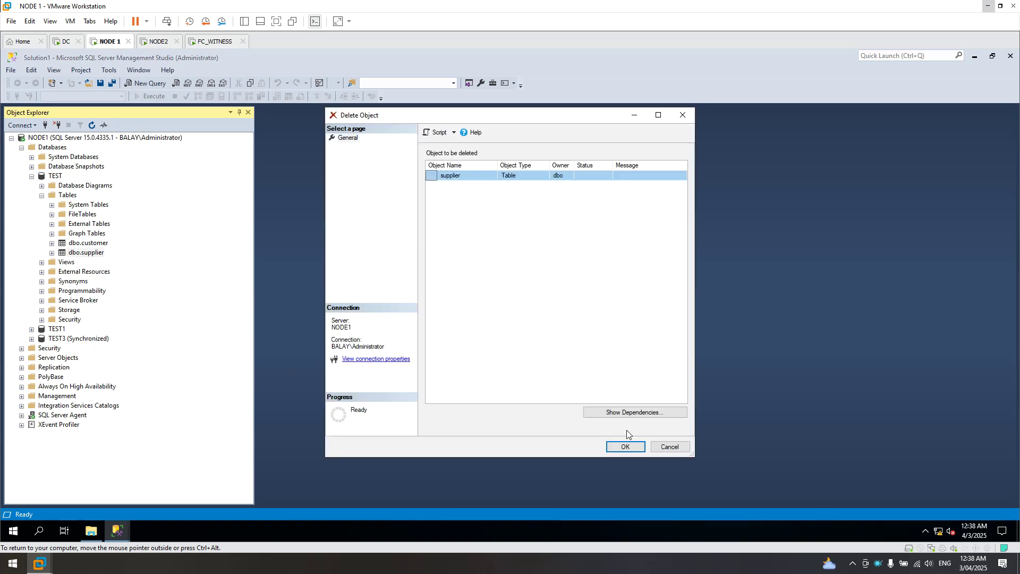
left_click(687, 448)
- Refresh the TEST database, view the top 1000 rows of dbo.supplier, and close the query
left_click(55, 176)
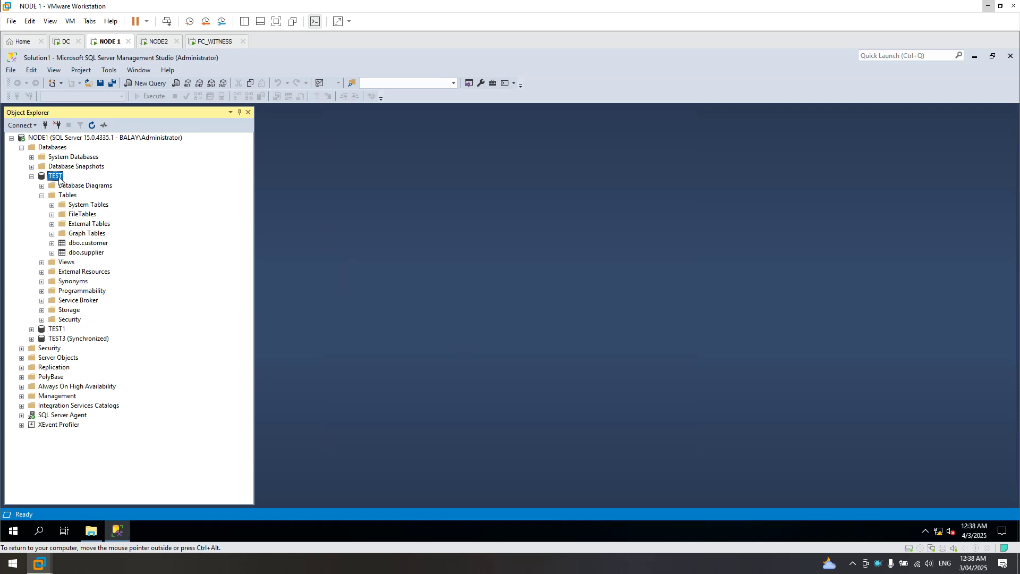
left_click(92, 125)
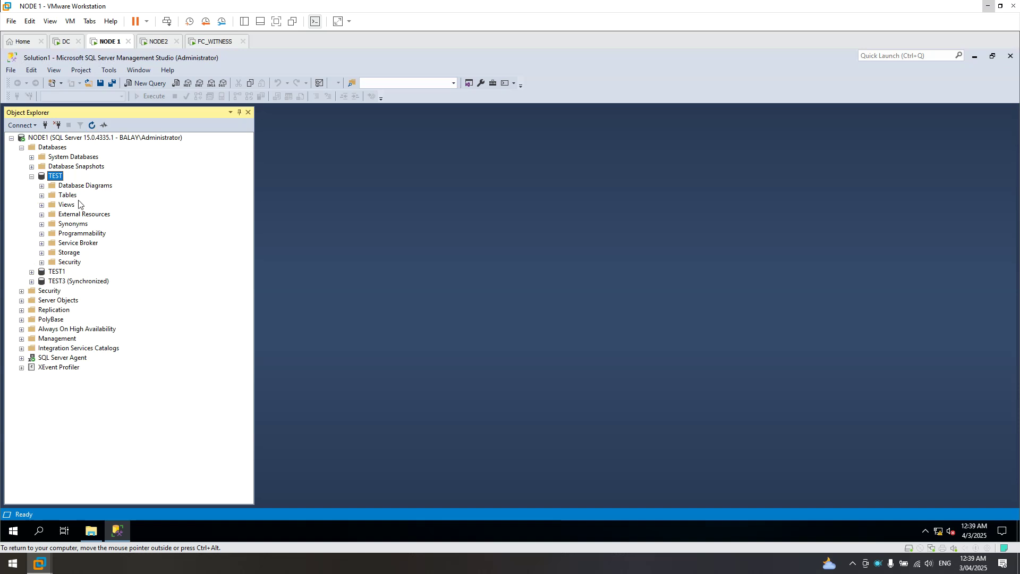
left_click(41, 195)
right_click(83, 255)
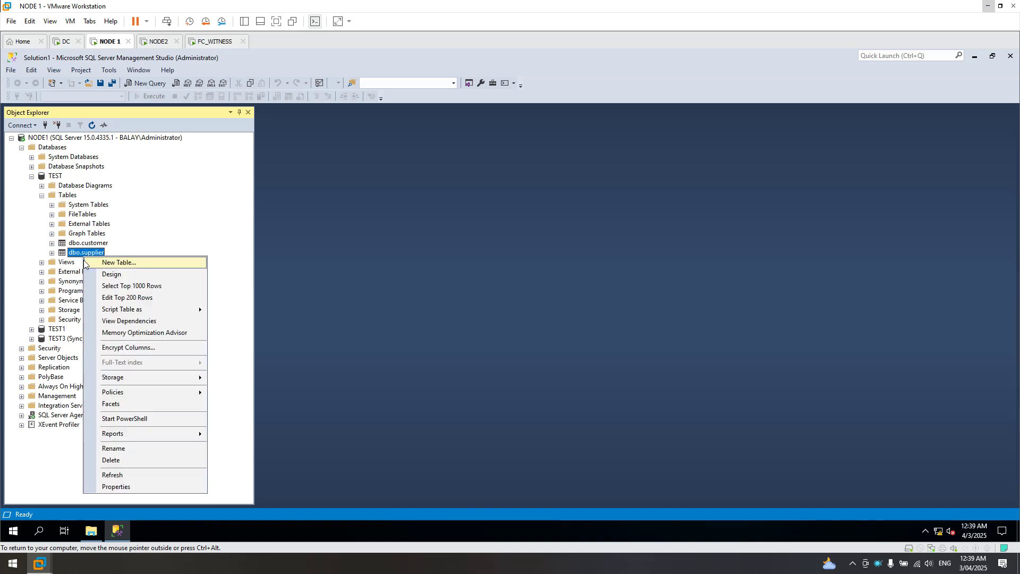
left_click(139, 286)
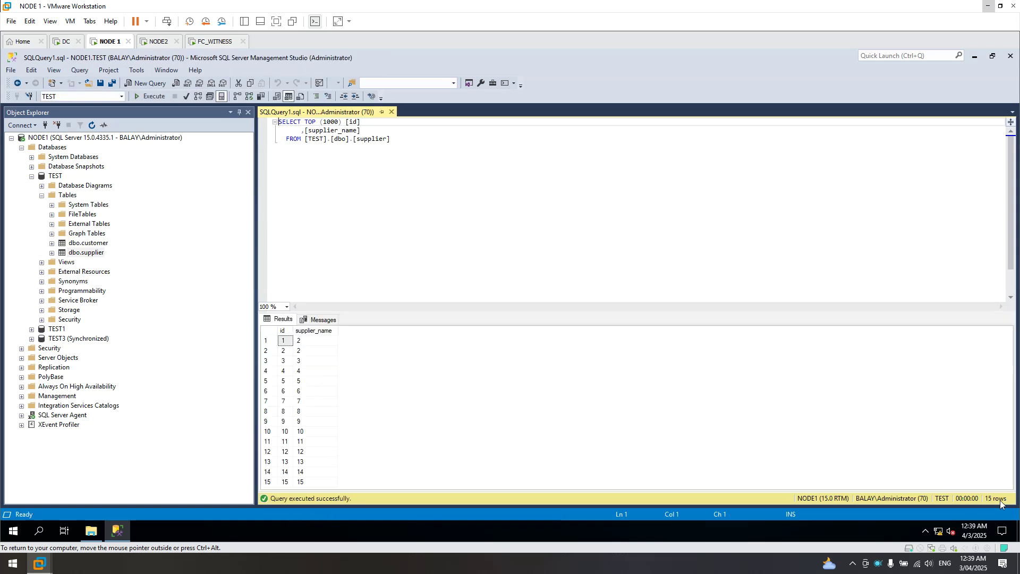
left_click(391, 112)
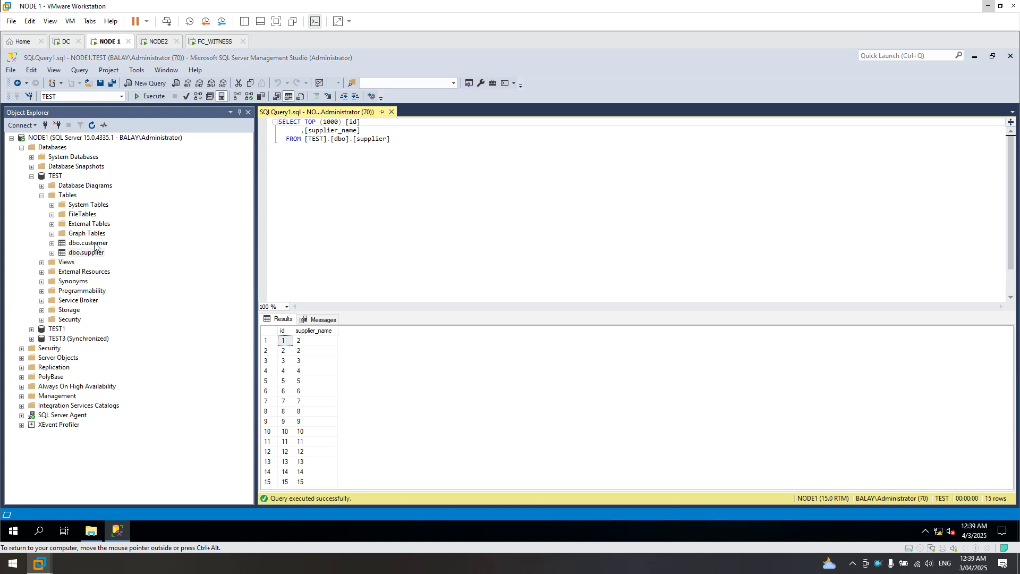
- Delete the dbo.supplier table from the TEST database
right_click(86, 257)
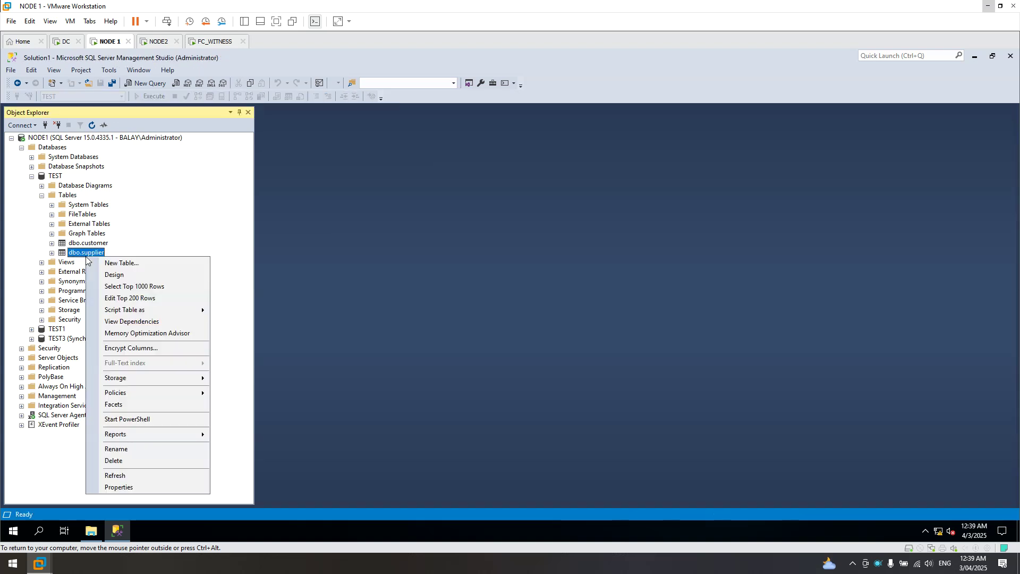
left_click(110, 462)
left_click(619, 446)
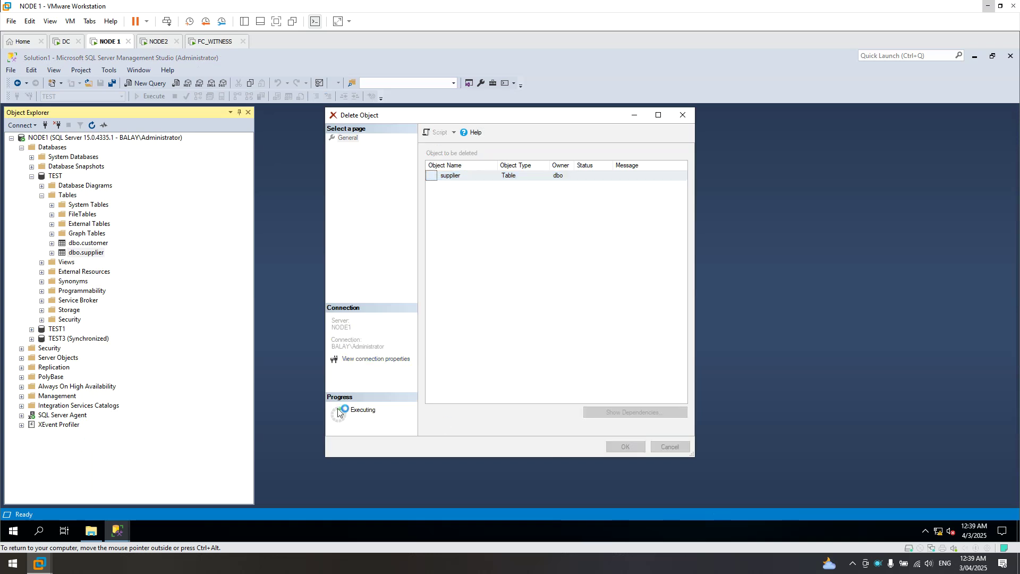
- Expand dbo.customer, view its top 1000 rows, and close the query
right_click(76, 244)
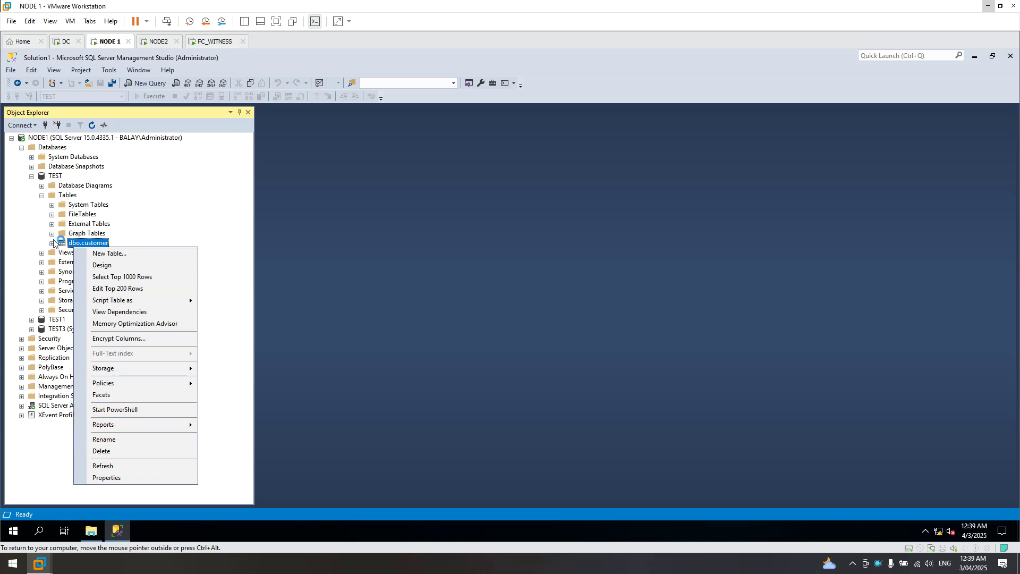
left_click(52, 244)
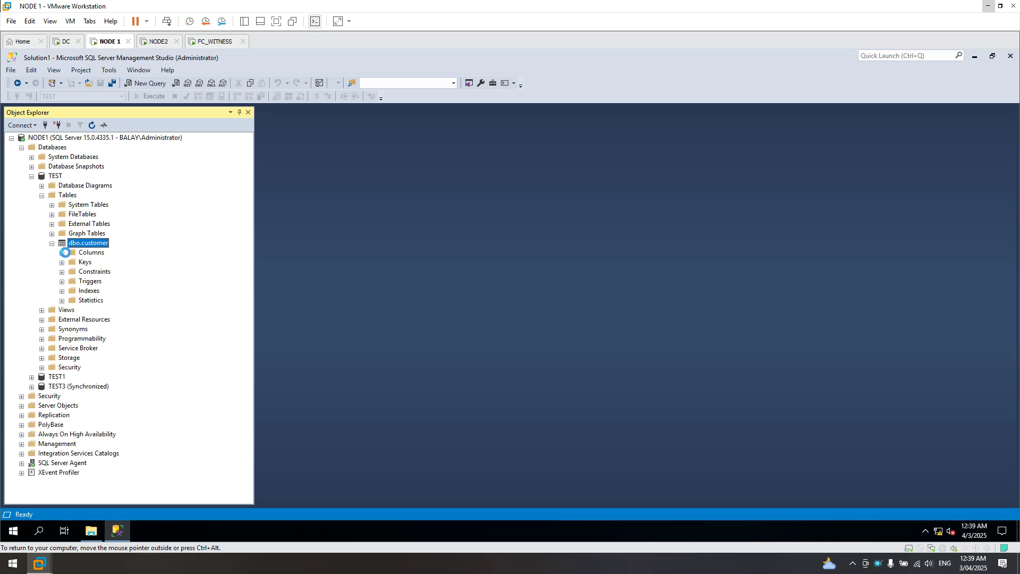
left_click(62, 252)
left_click(62, 253)
right_click(83, 243)
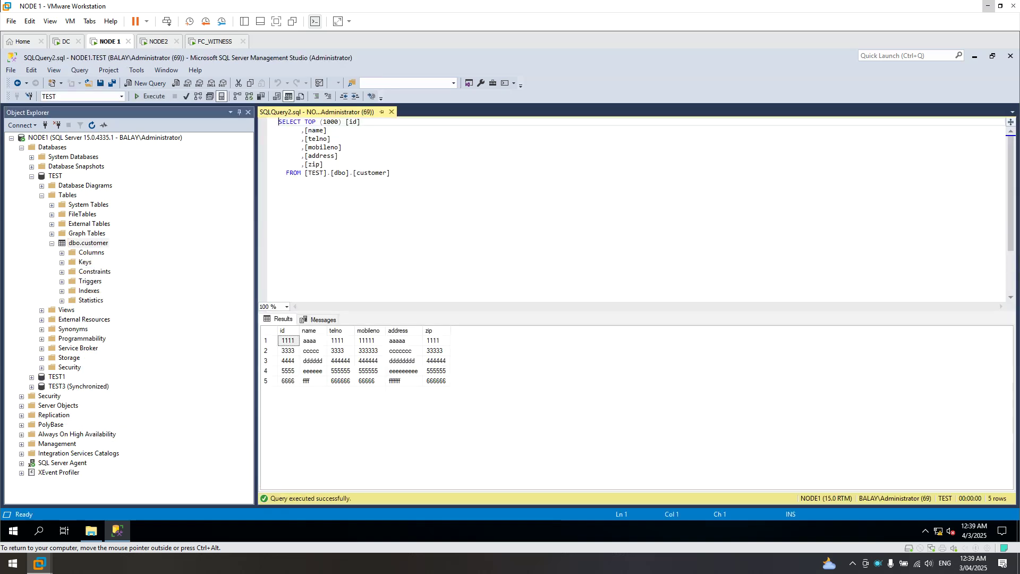
left_click(392, 112)
- Delete the dbo.customer table from the TEST database and collapse the database's tree
right_click(87, 244)
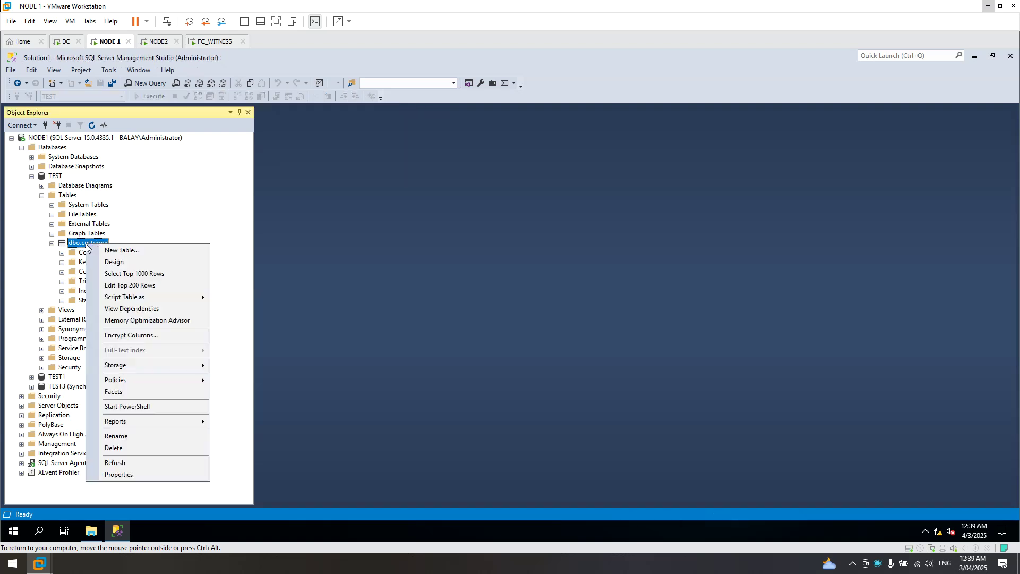
left_click(113, 448)
left_click(612, 444)
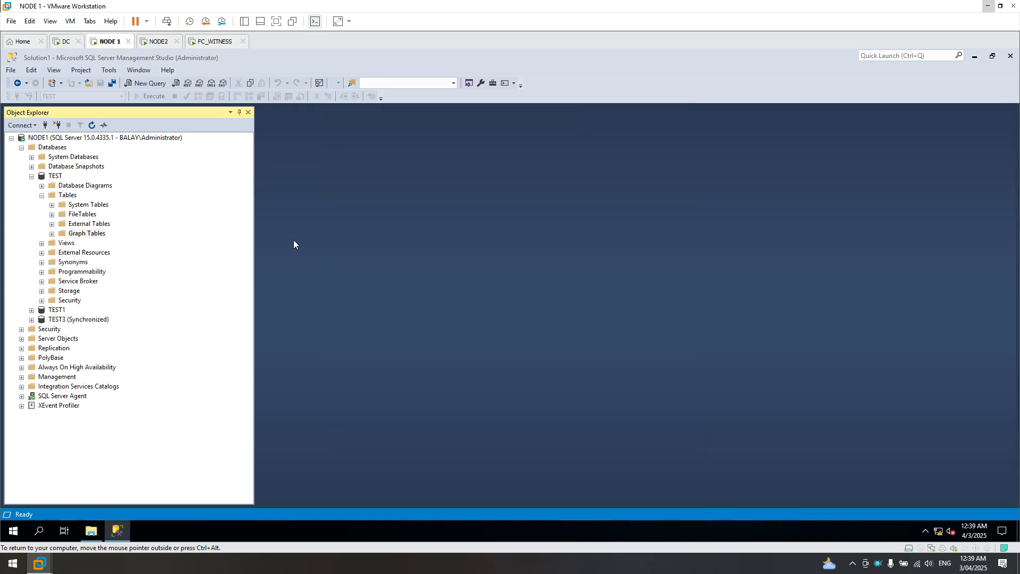
left_click(33, 176)
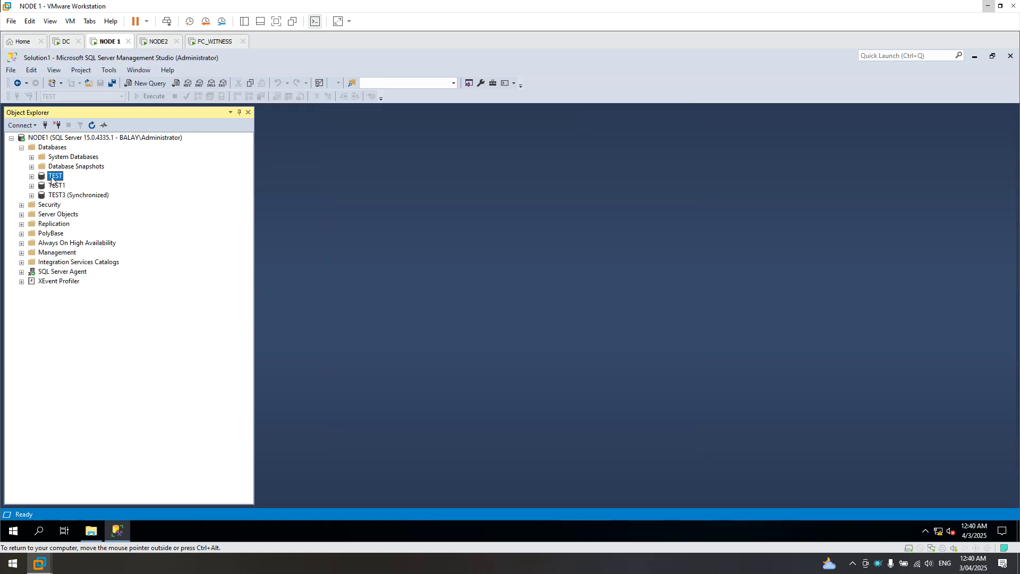
- Delete the TEST database from the NODE1 server, closing its existing connections
right_click(53, 177)
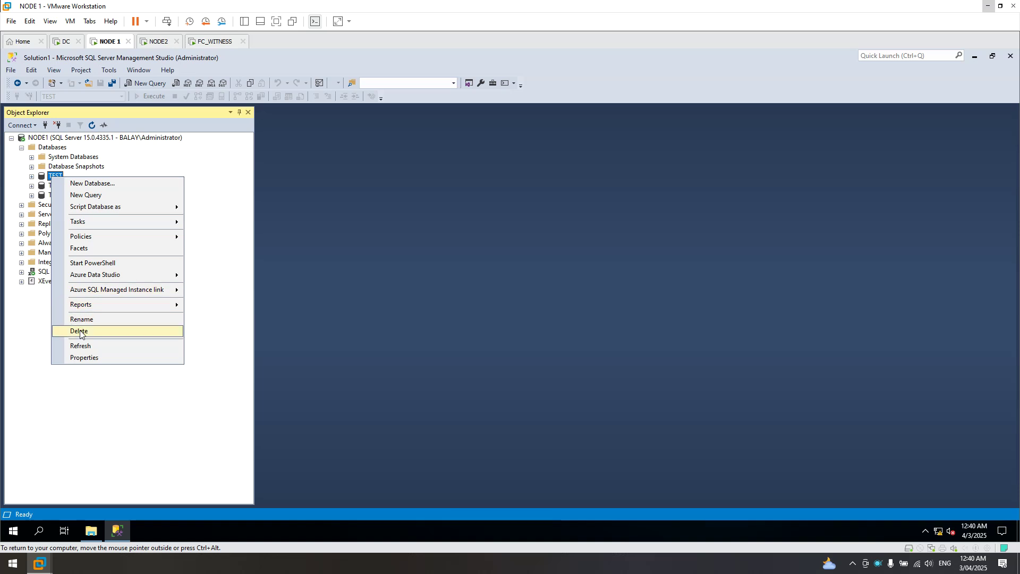
left_click(438, 266)
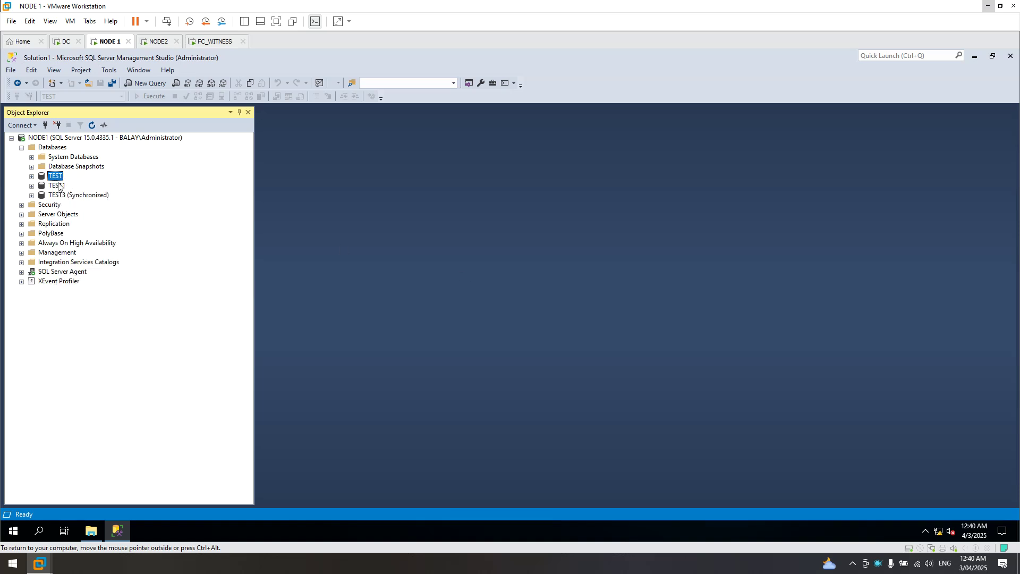
left_click(32, 176)
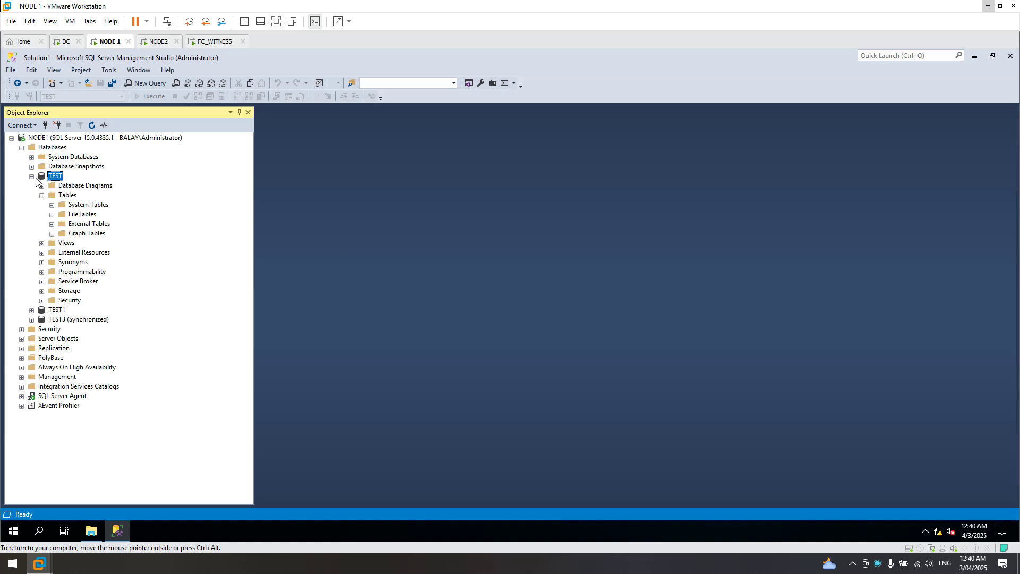
left_click(32, 176)
right_click(58, 176)
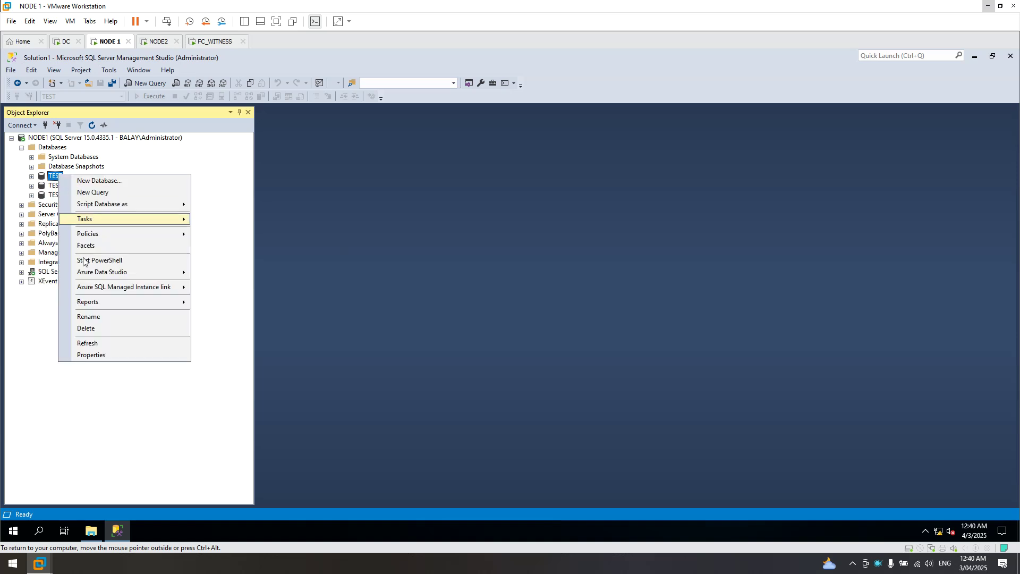
left_click(101, 328)
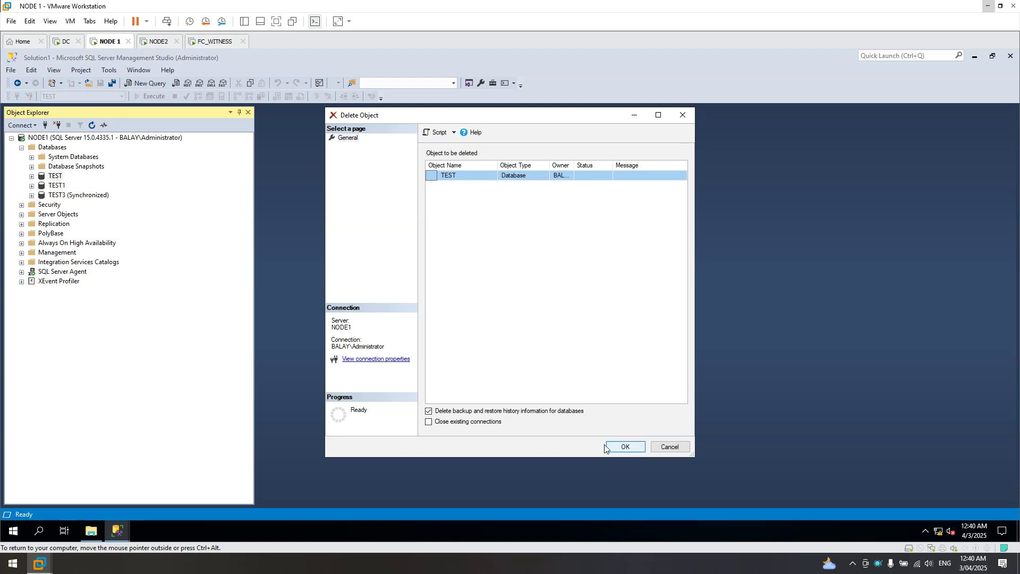
left_click(478, 422)
left_click(624, 447)
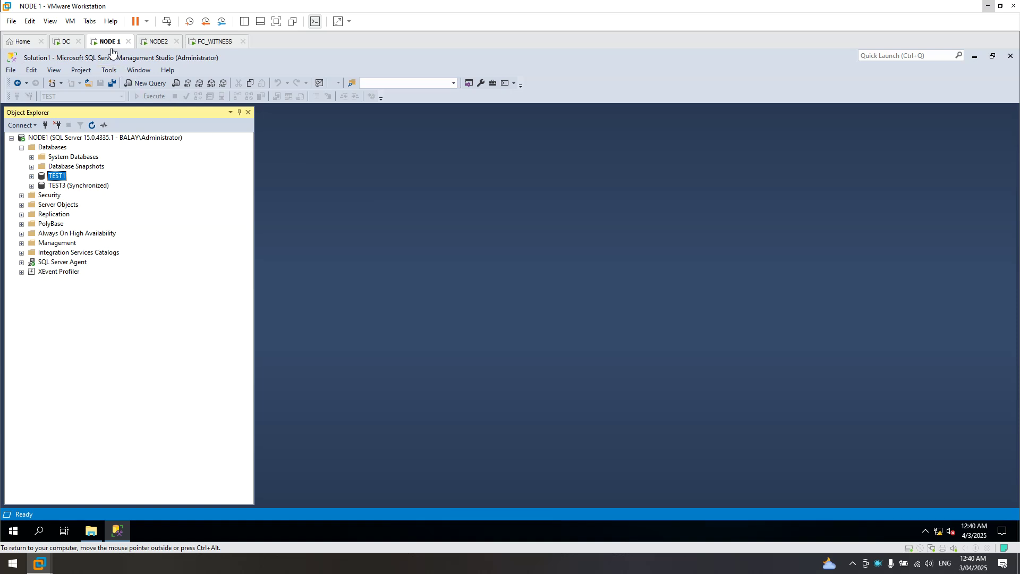
- Check the MyQueries folder on the desktop, return to SQL Server Management Studio, and revert the NODE 1 virtual machine to the Test snapshot
left_click(974, 58)
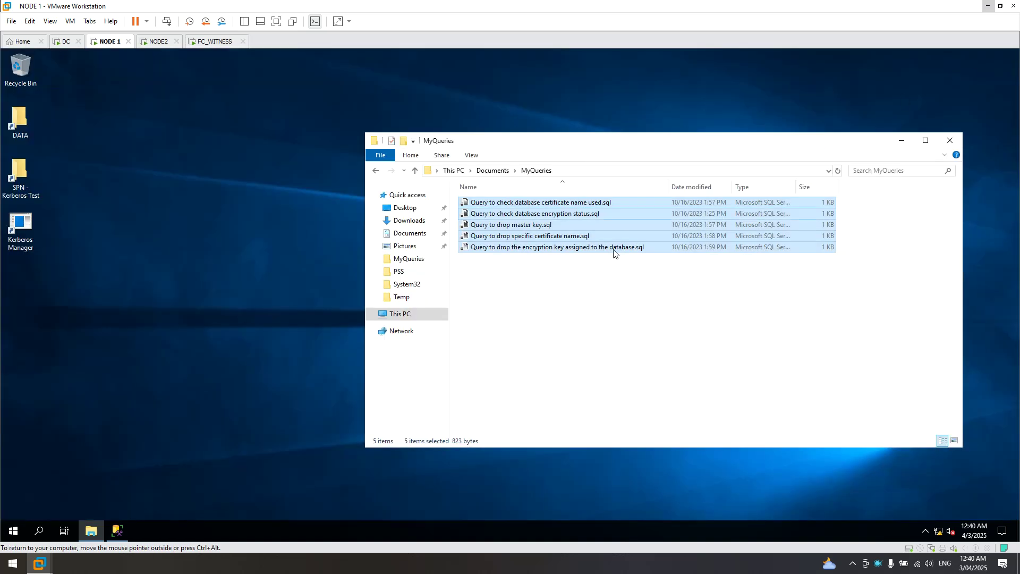
left_click(120, 532)
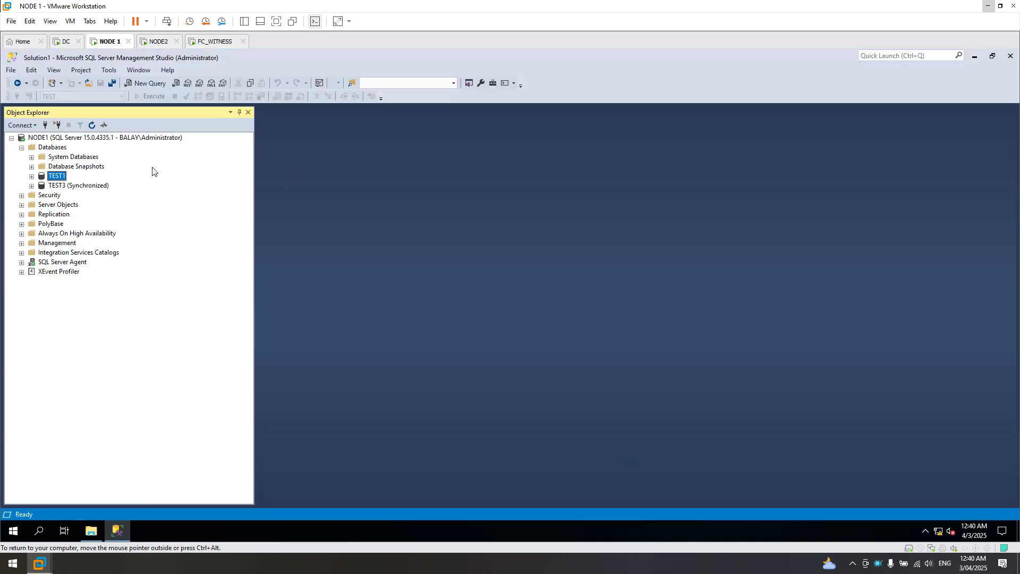
right_click(112, 45)
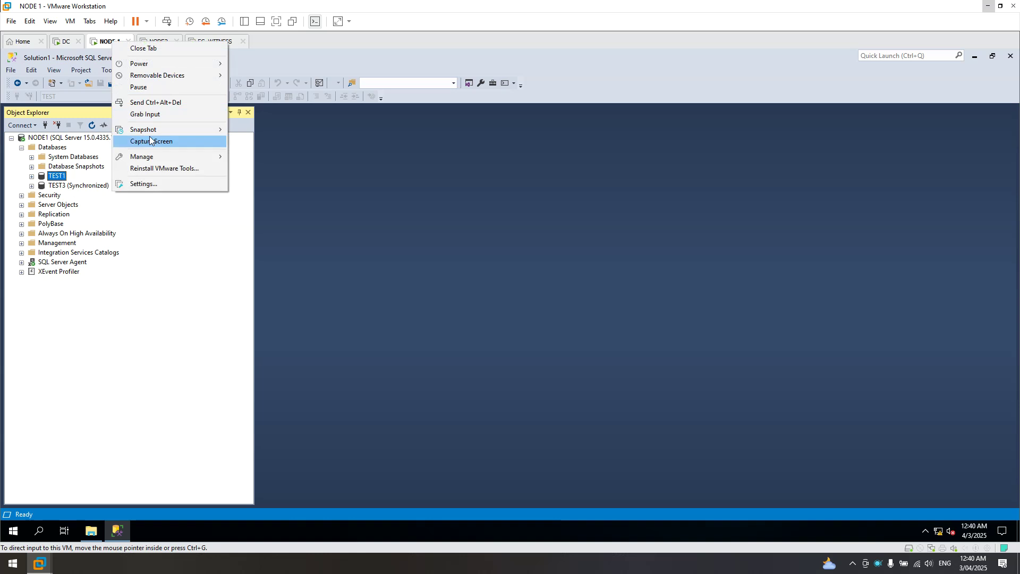
mouse_move(154, 133)
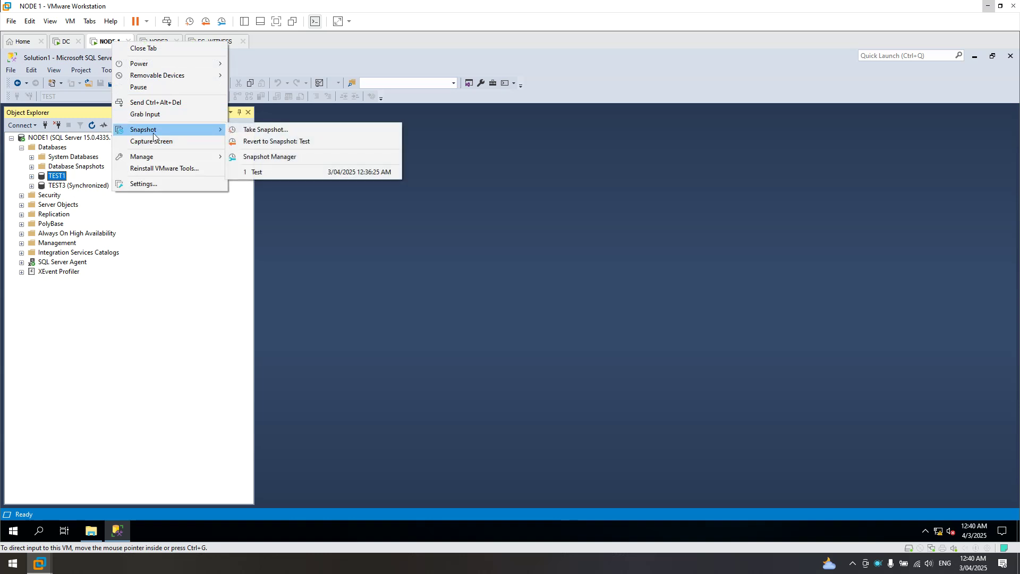
left_click(300, 142)
left_click(528, 295)
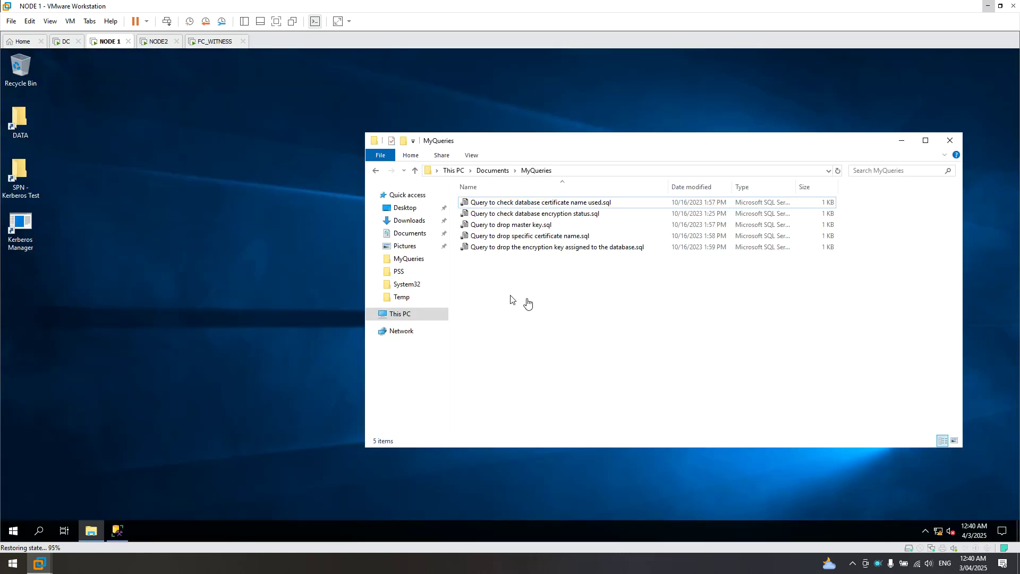
- Bring SQL Server Management Studio back up, re-expand the TEST database, and close the dbo.supplier row editor
left_click(116, 531)
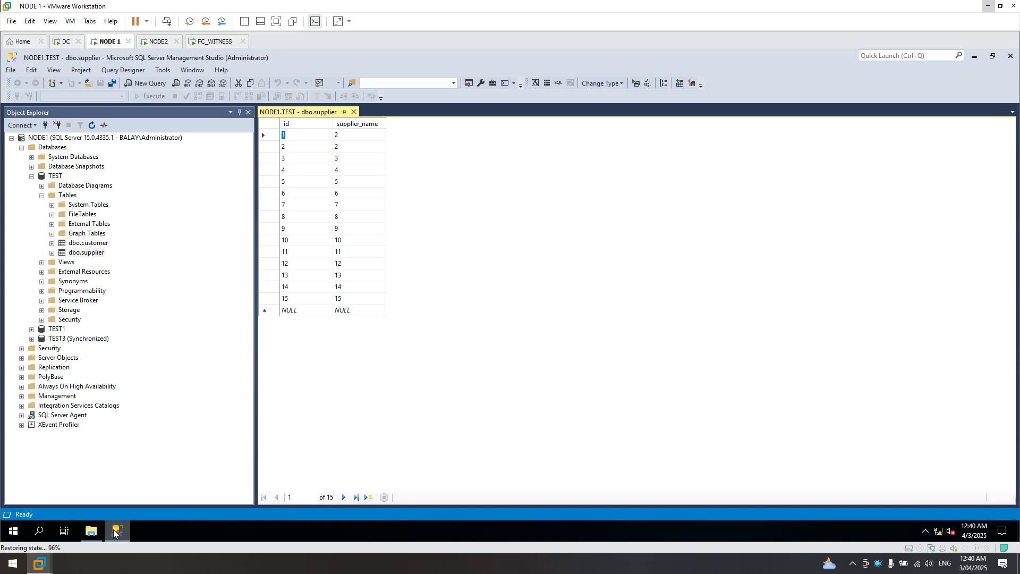
left_click(31, 176)
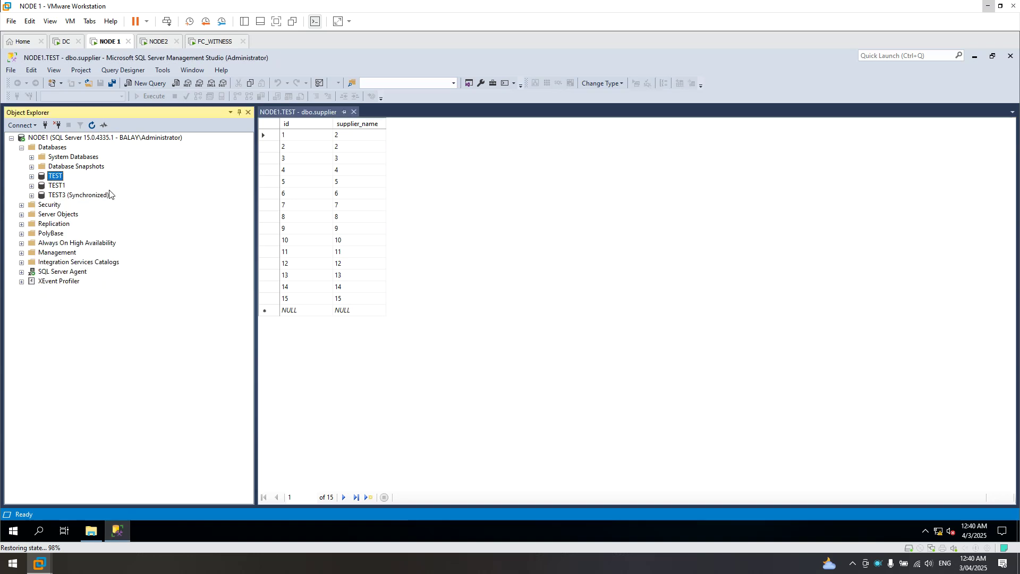
left_click(32, 177)
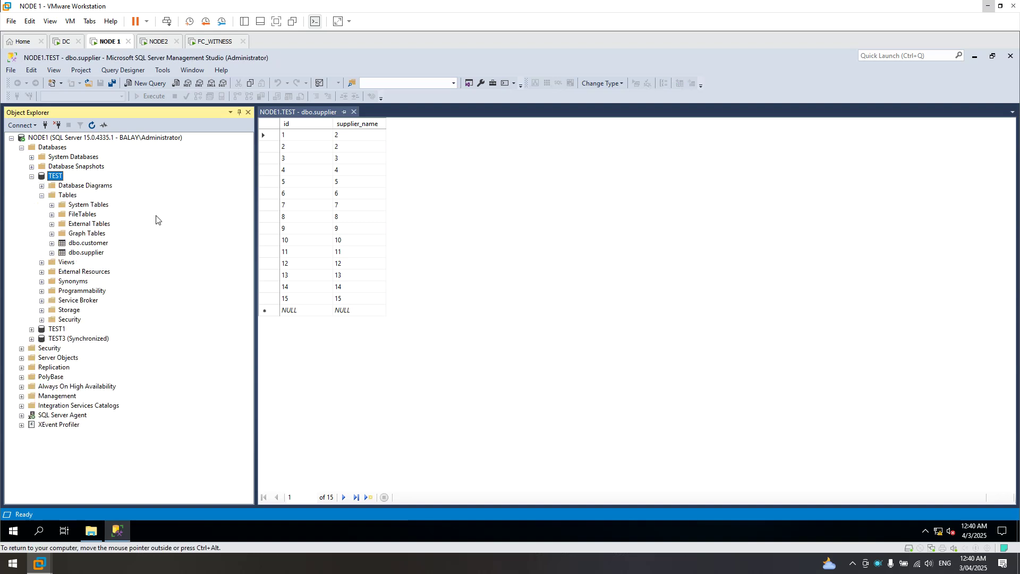
left_click(354, 112)
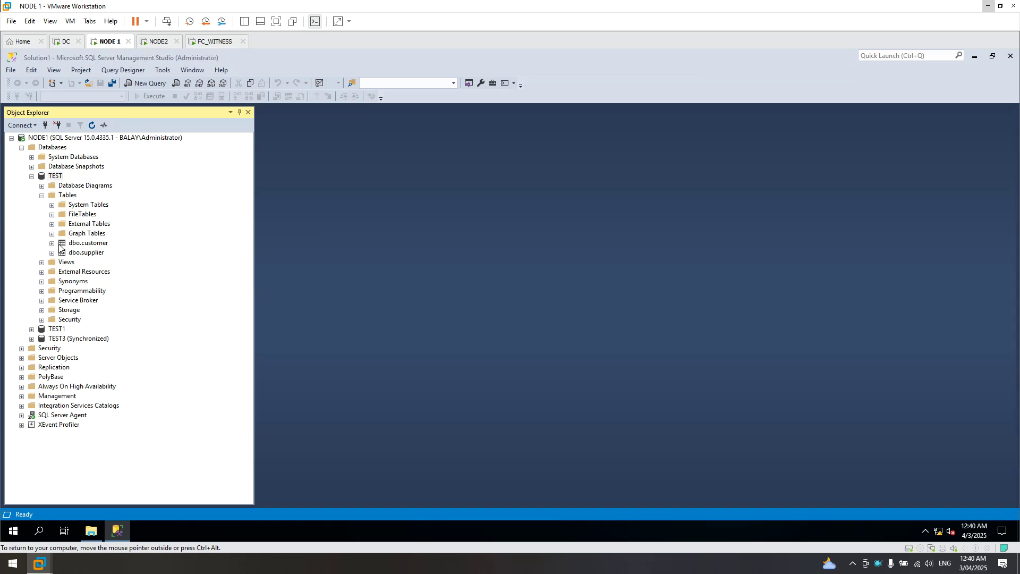
- Expand dbo.customer and dbo.supplier in the TEST database to inspect their contents, then collapse both tables again
left_click(52, 244)
left_click(51, 310)
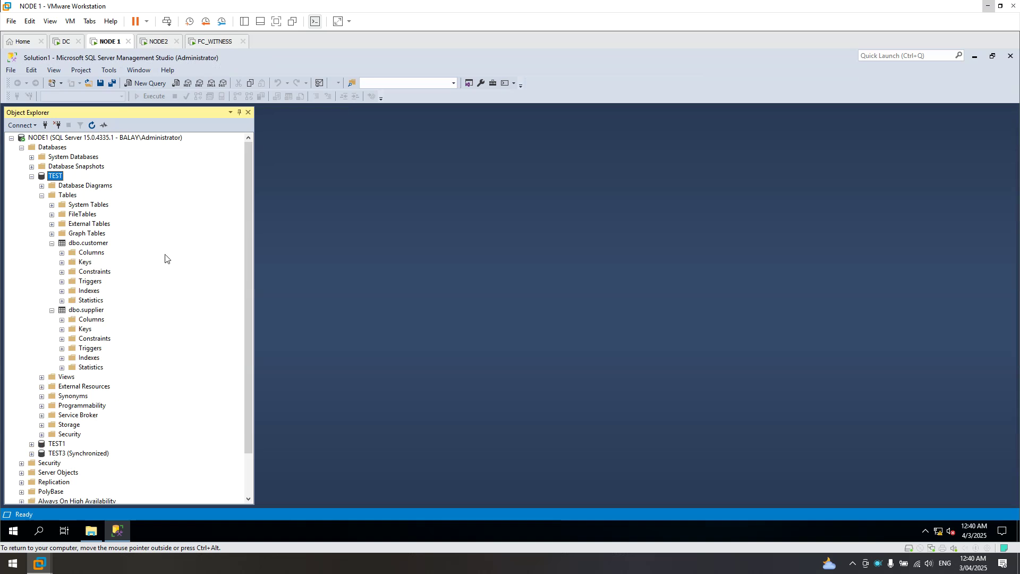
left_click(32, 177)
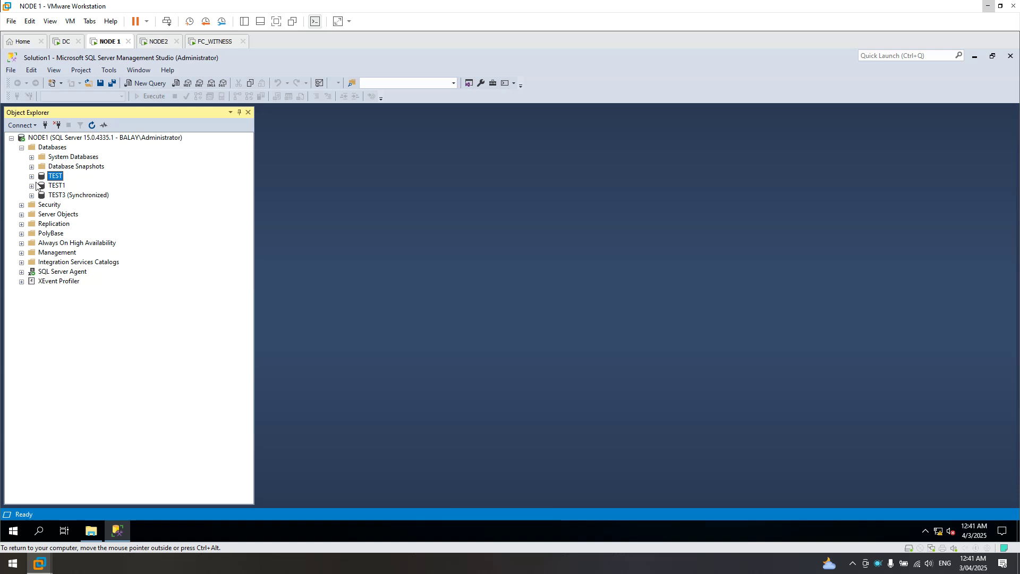
left_click(32, 177)
left_click(52, 244)
left_click(51, 253)
- View the top 1000 rows of dbo.customer and dbo.supplier, close both queries, and collapse the TEST database
right_click(79, 243)
left_click(111, 271)
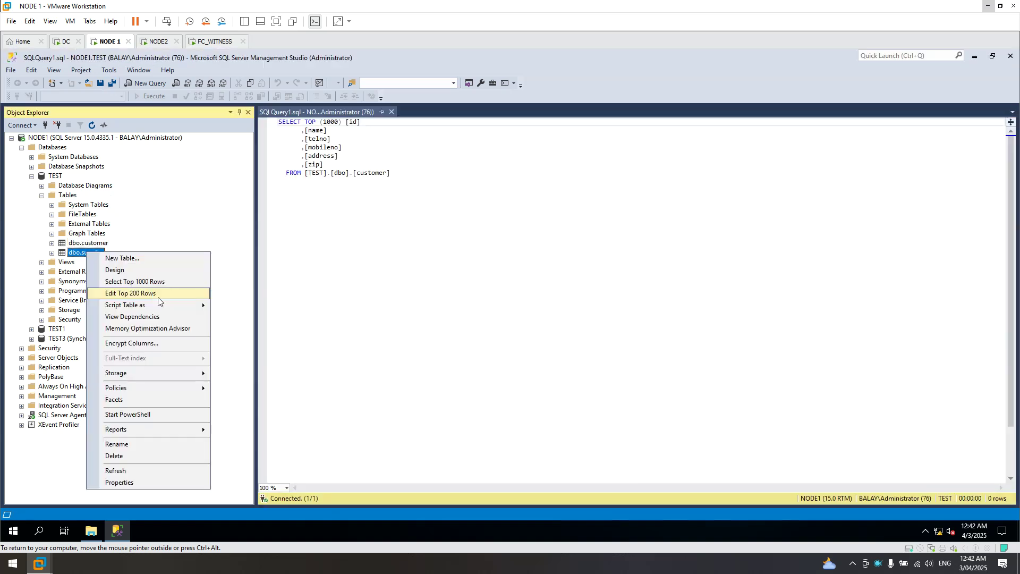
left_click(375, 208)
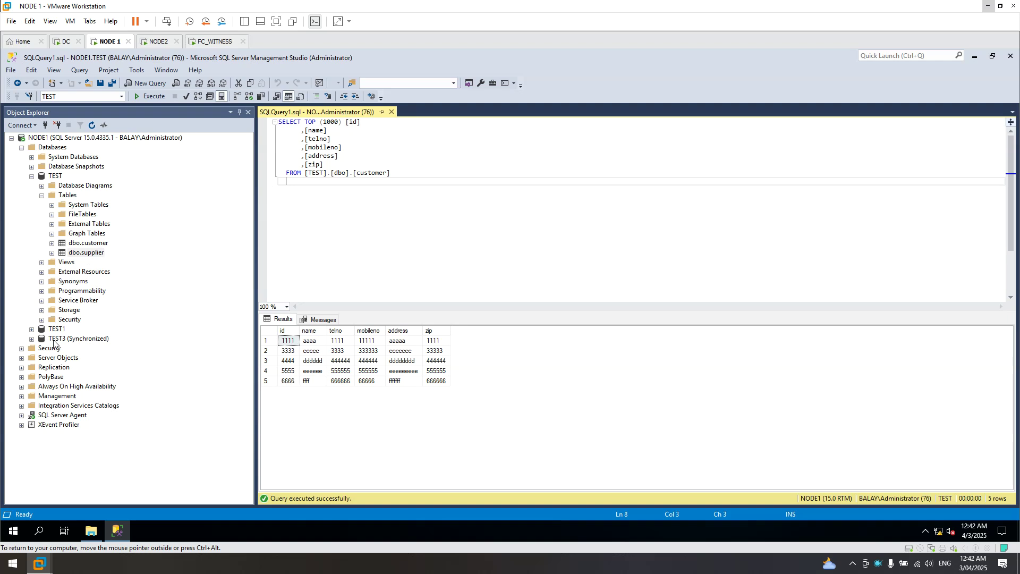
right_click(65, 252)
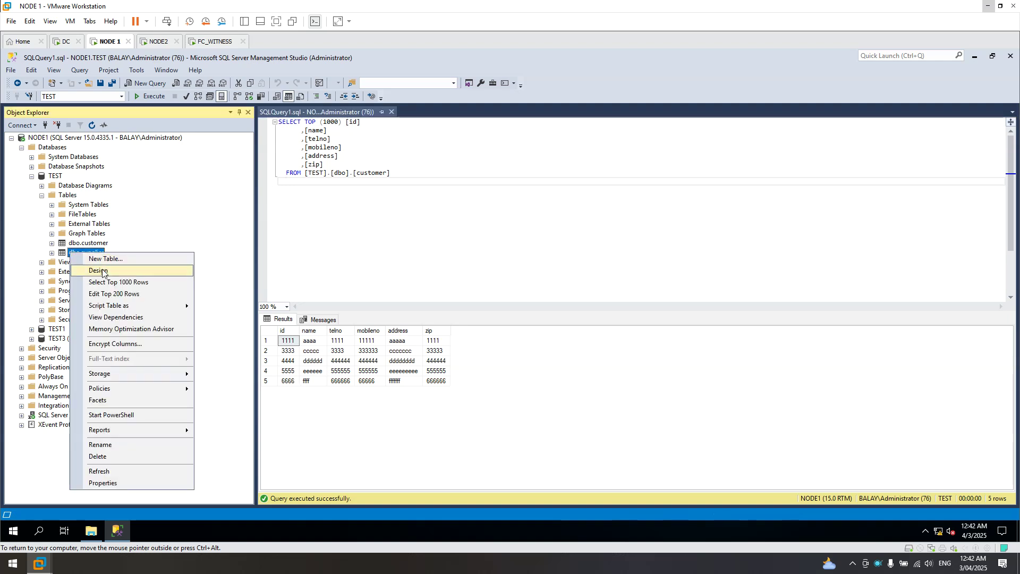
left_click(112, 282)
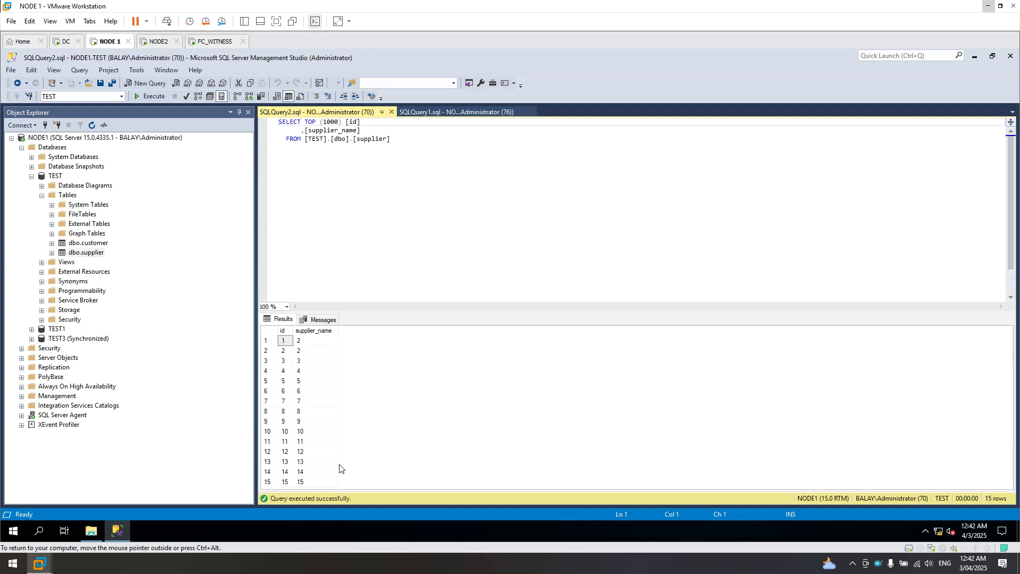
left_click(391, 112)
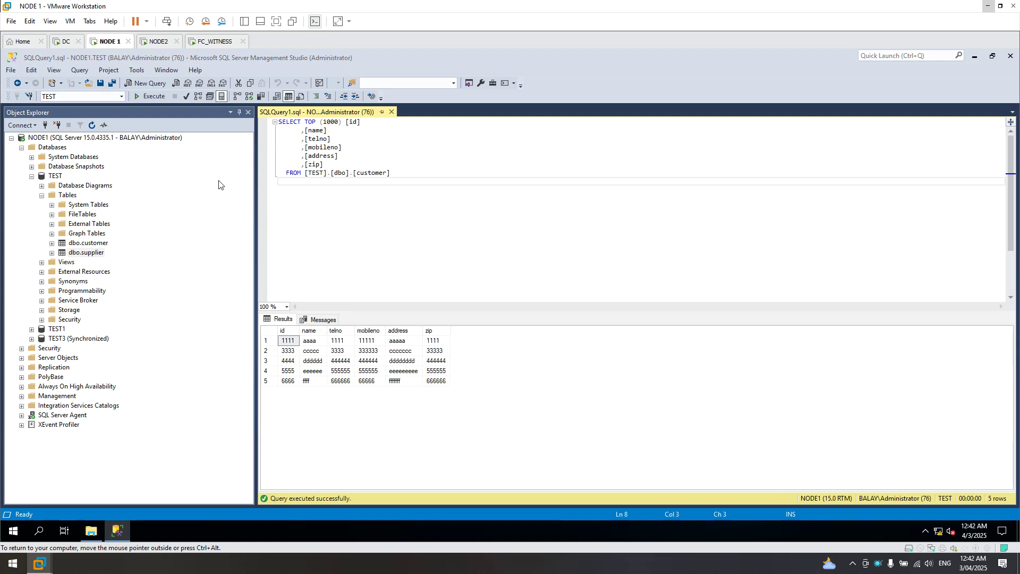
left_click(392, 112)
left_click(31, 176)
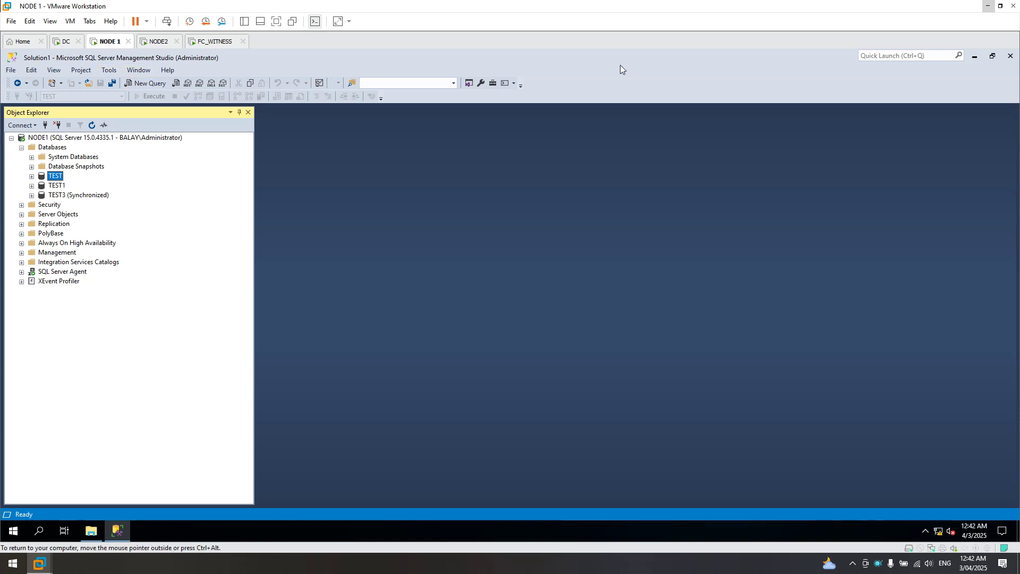
- Minimize SQL Server Management Studio, check the SQL files in the MyQueries folder, and close the folder window
left_click(975, 57)
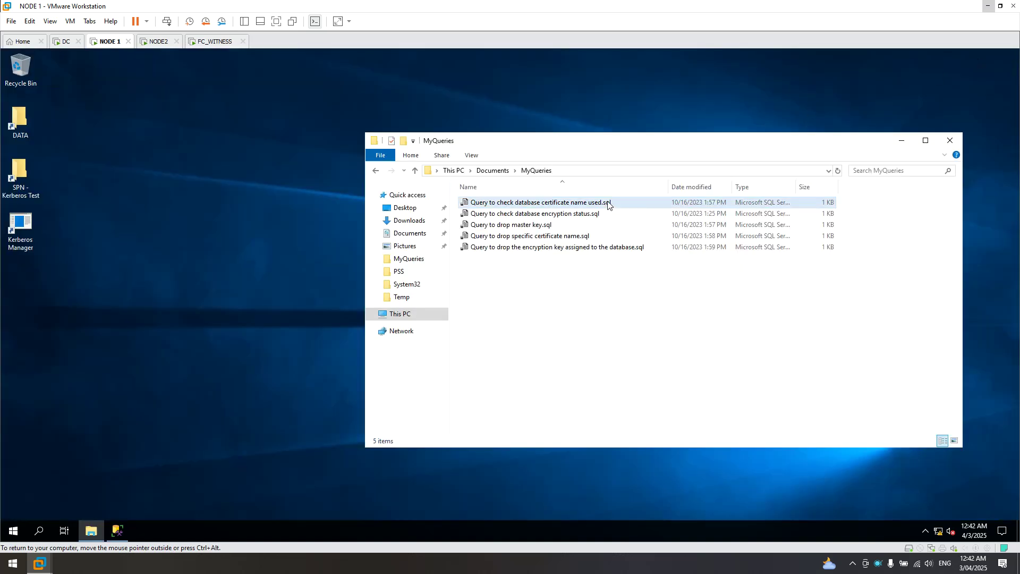
left_click_drag(688, 316, 520, 255)
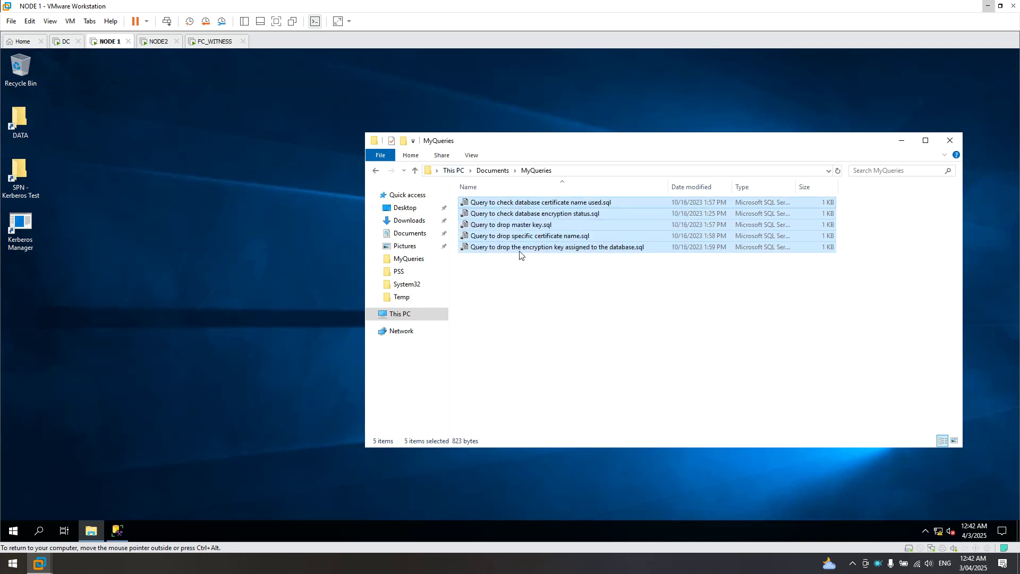
left_click(509, 344)
mouse_move(118, 531)
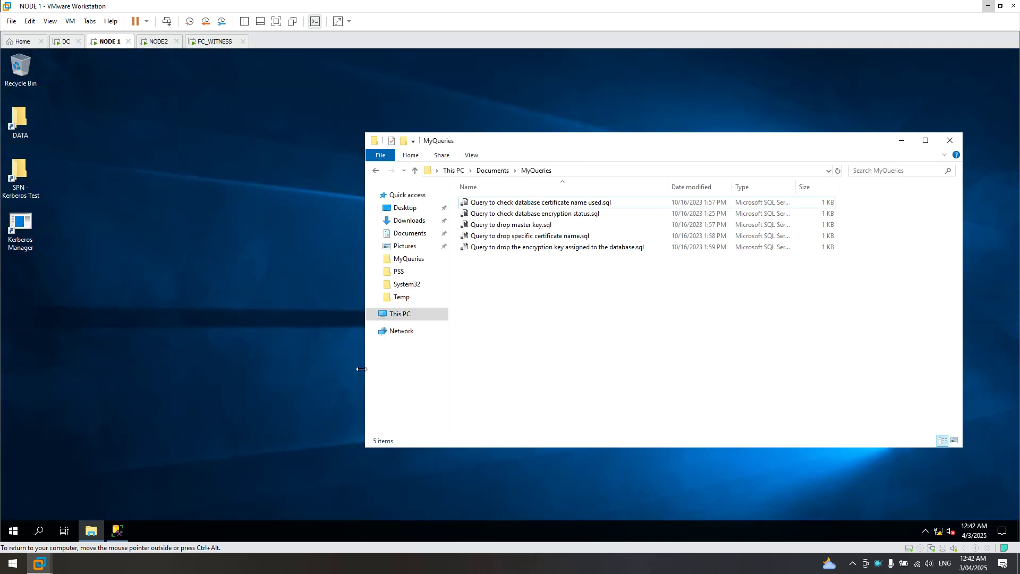
left_click_drag(767, 143, 537, 127)
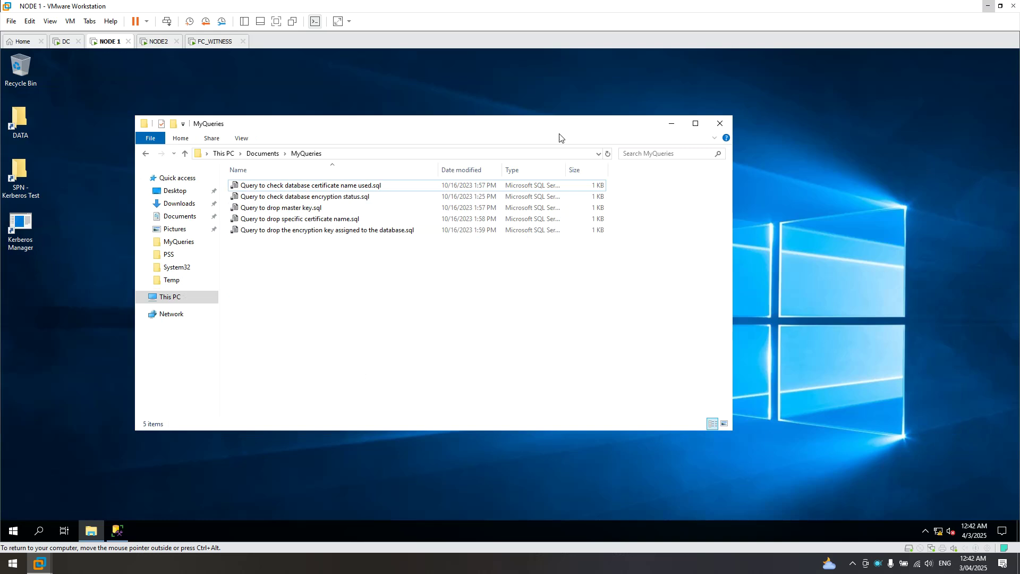
left_click(719, 126)
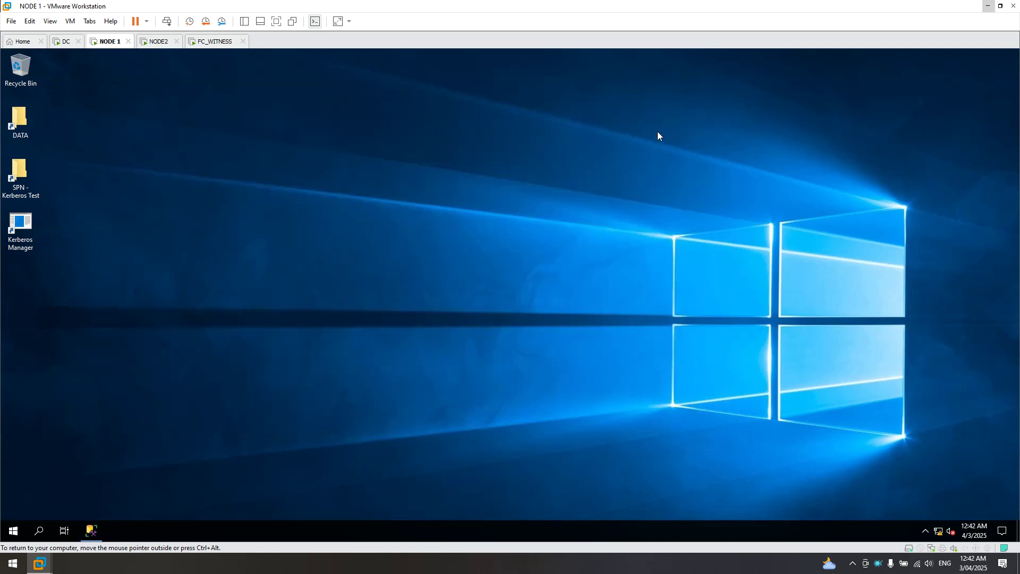
right_click(109, 44)
mouse_move(152, 132)
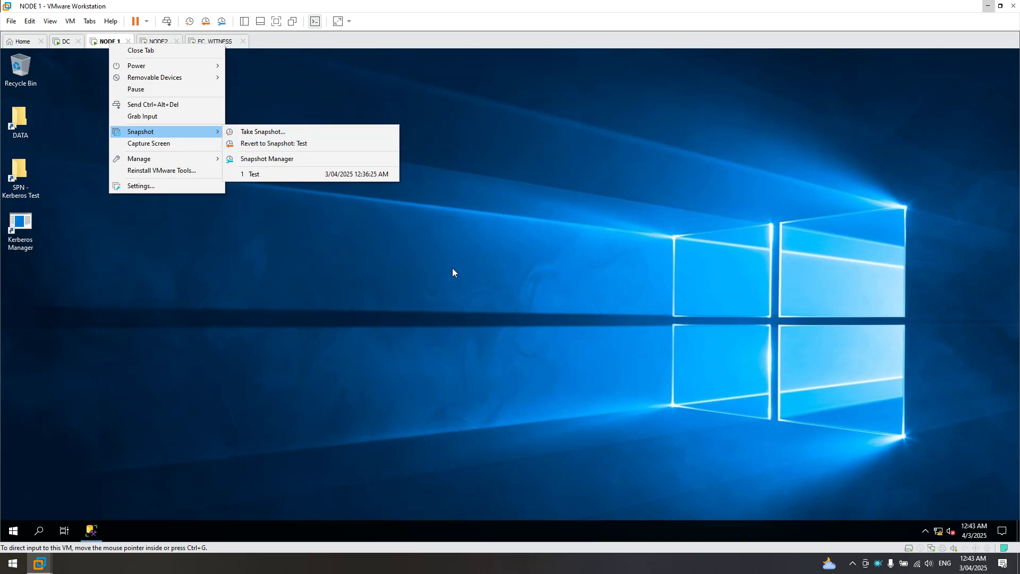
left_click(337, 289)
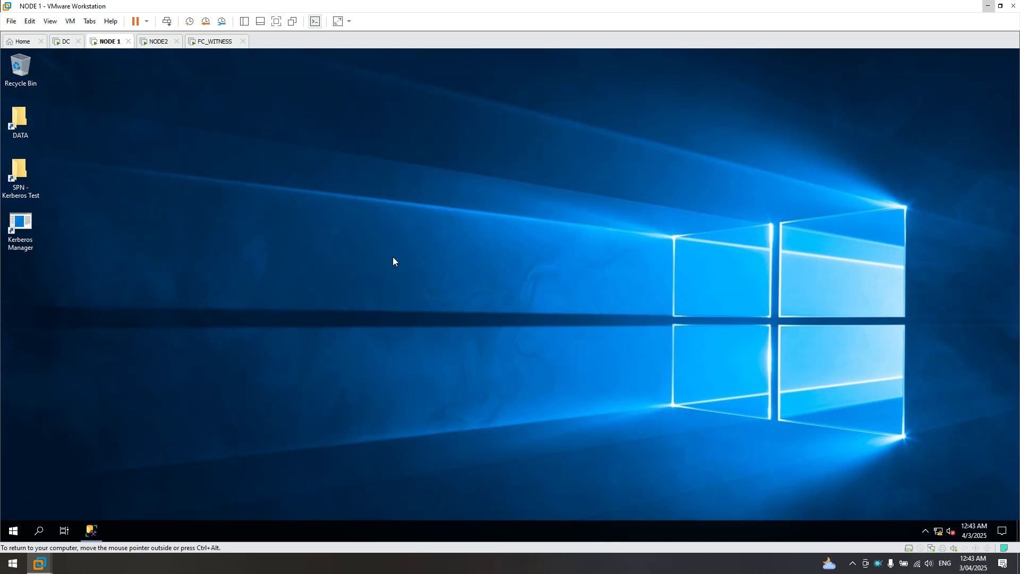
right_click(878, 563)
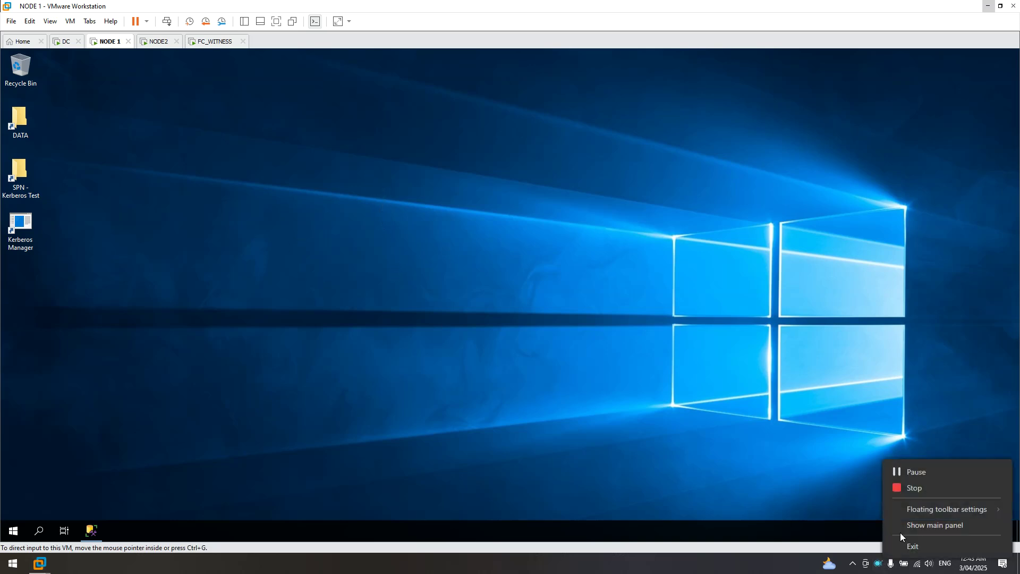